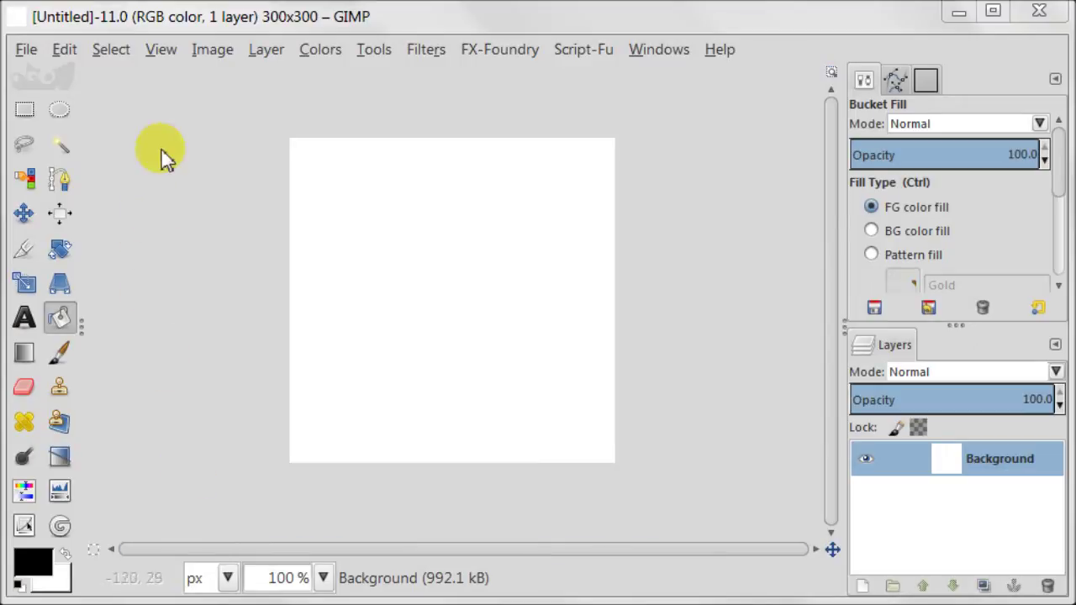
# - Add a vertical guide at 50% and a horizontal guide at 50% using New Guide (by Percent)
pyautogui.click(210, 52)
pyautogui.moveTo(241, 467)
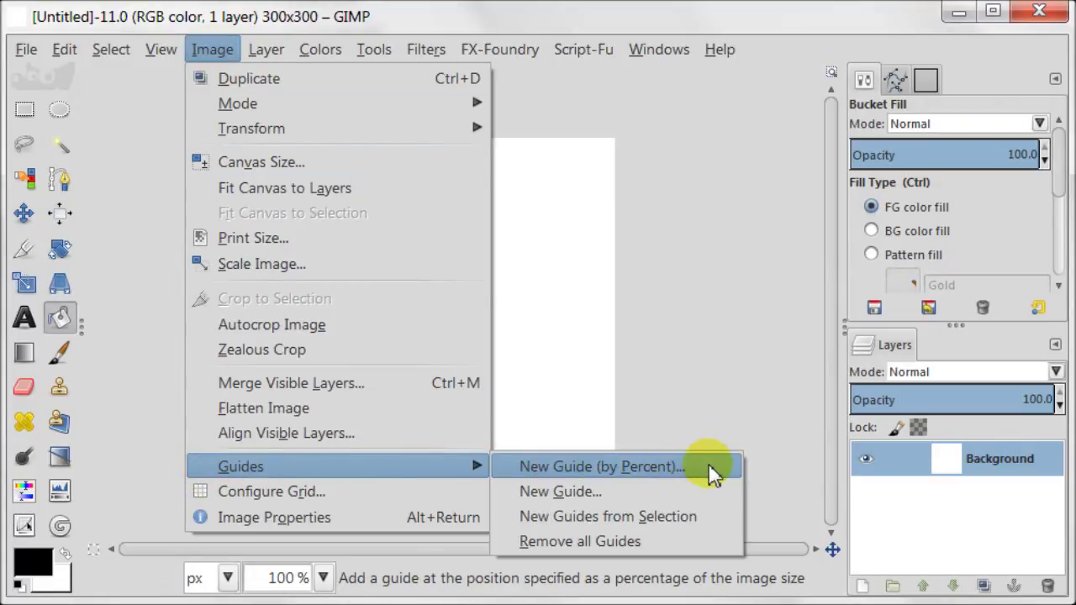
pyautogui.click(708, 468)
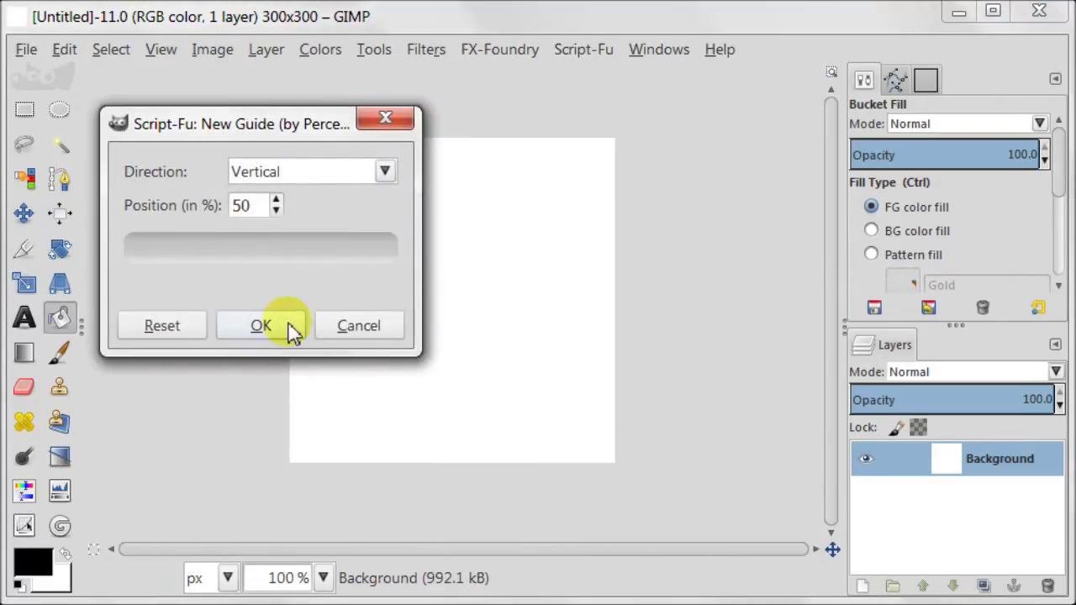
pyautogui.click(260, 326)
pyautogui.click(215, 52)
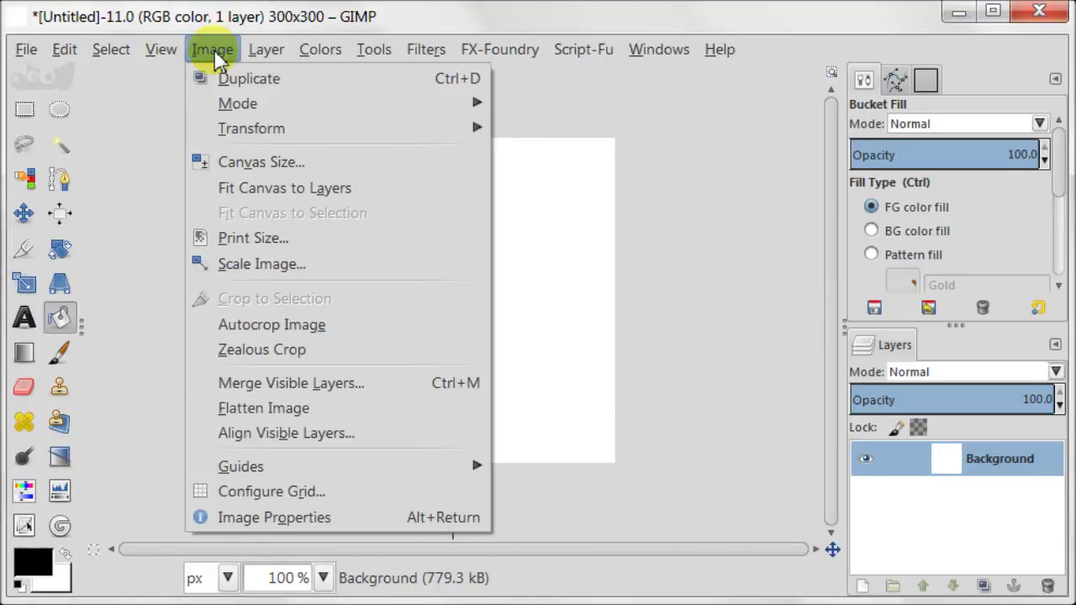
pyautogui.moveTo(241, 467)
pyautogui.click(710, 468)
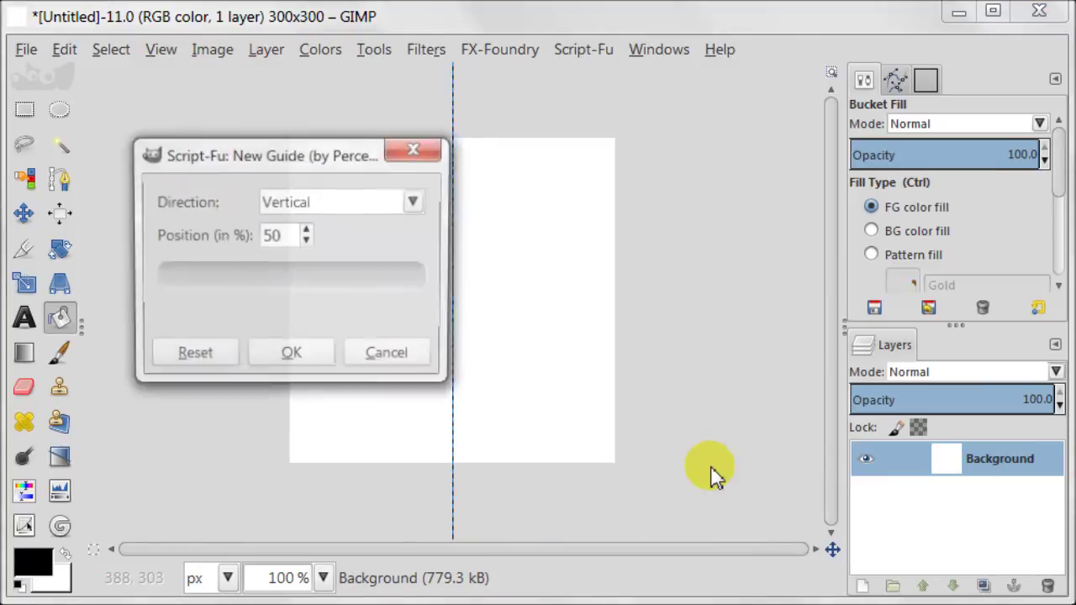
pyautogui.click(415, 202)
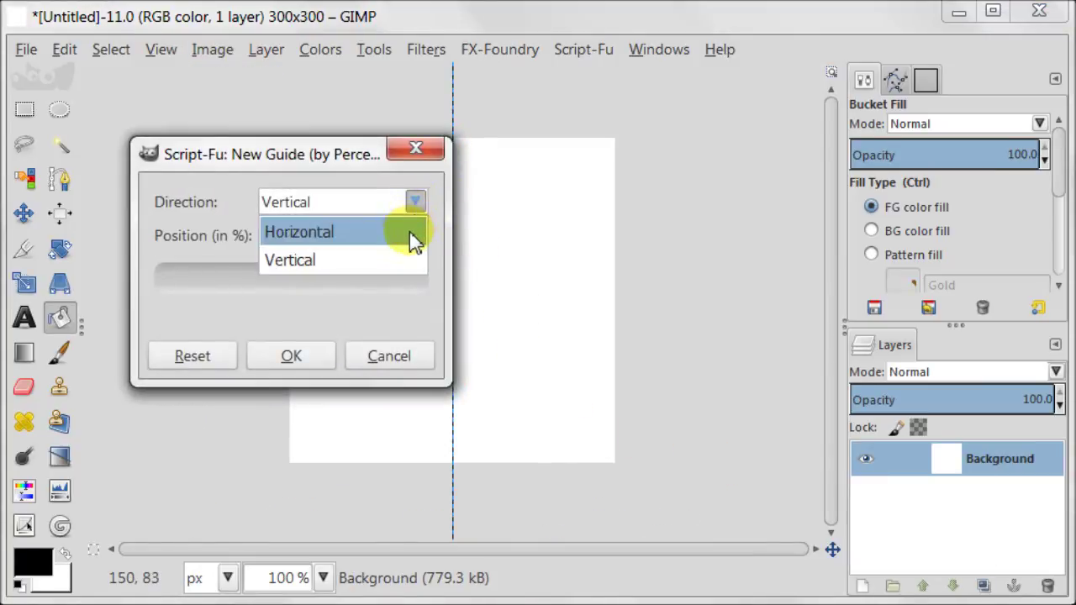
pyautogui.click(413, 233)
pyautogui.click(291, 356)
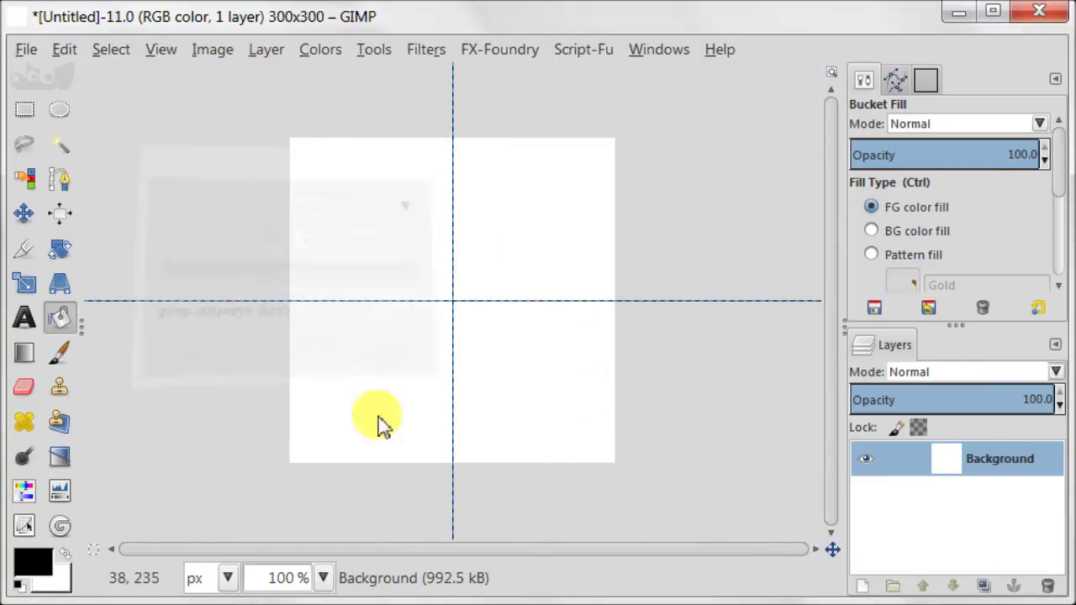
# - On a new transparent layer, stroke a black path from the top edge to the centre at 10 px
pyautogui.click(862, 586)
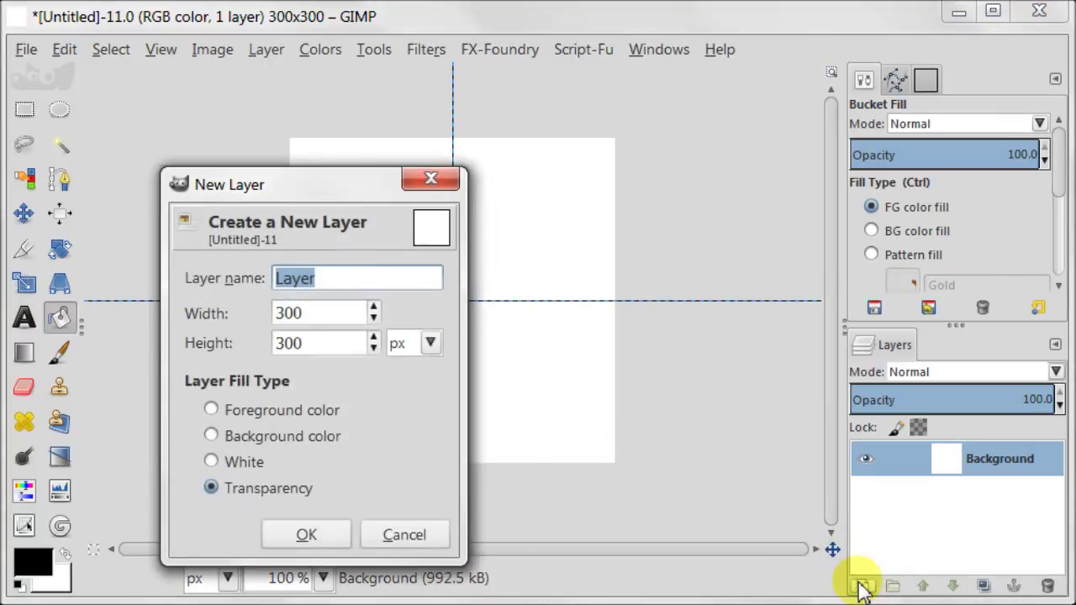
pyautogui.click(325, 536)
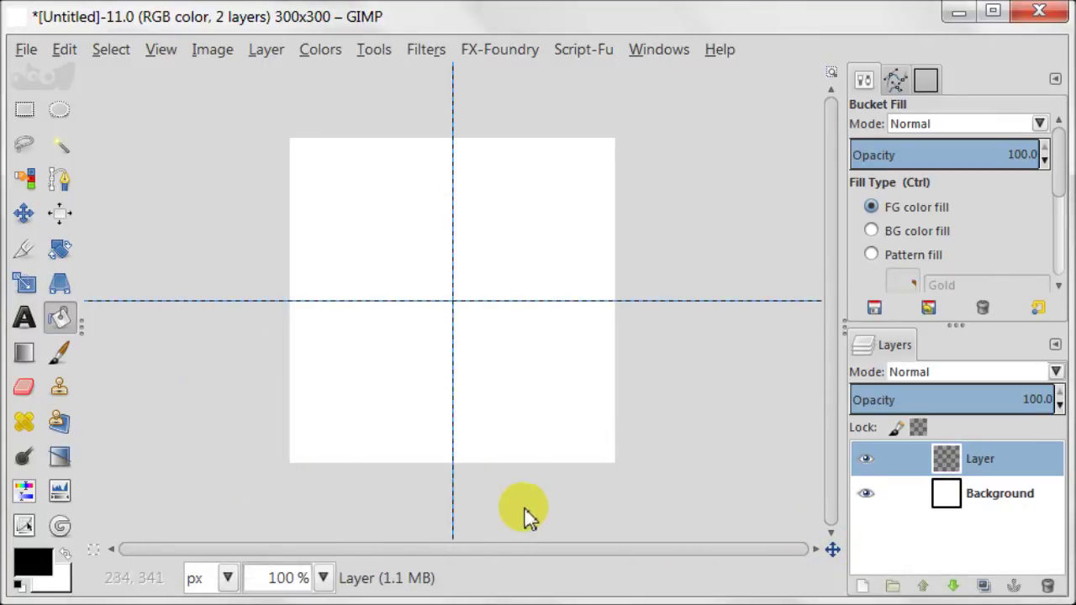
pyautogui.click(66, 175)
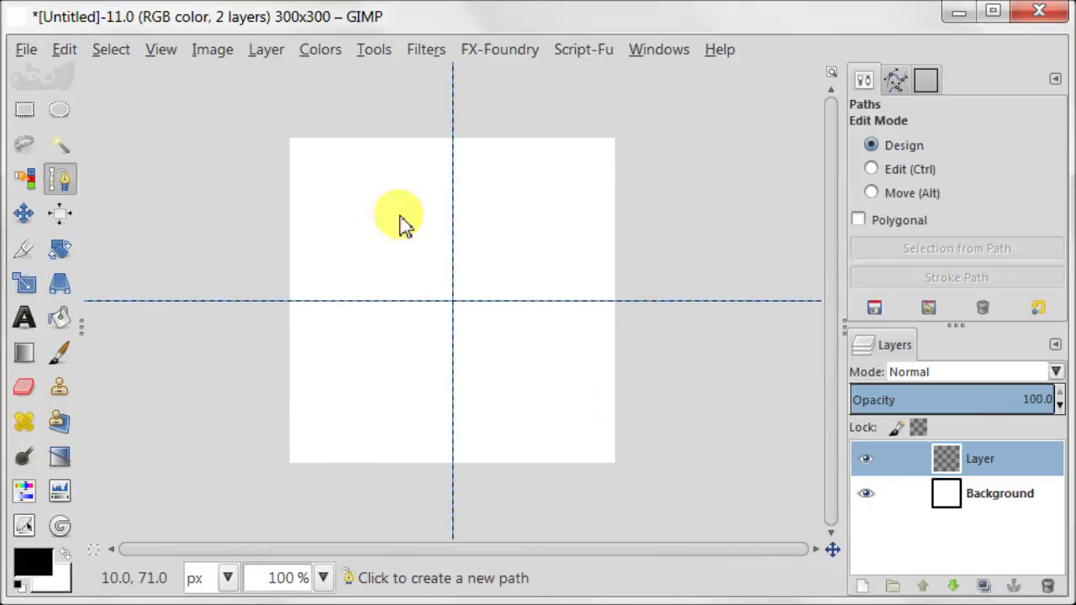
pyautogui.click(452, 139)
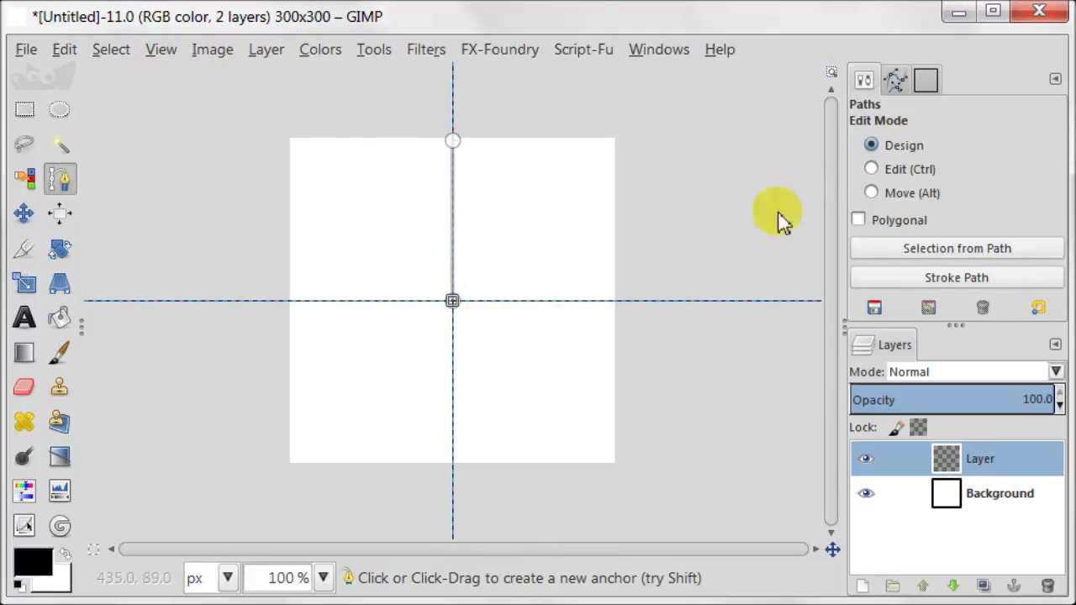
pyautogui.click(896, 80)
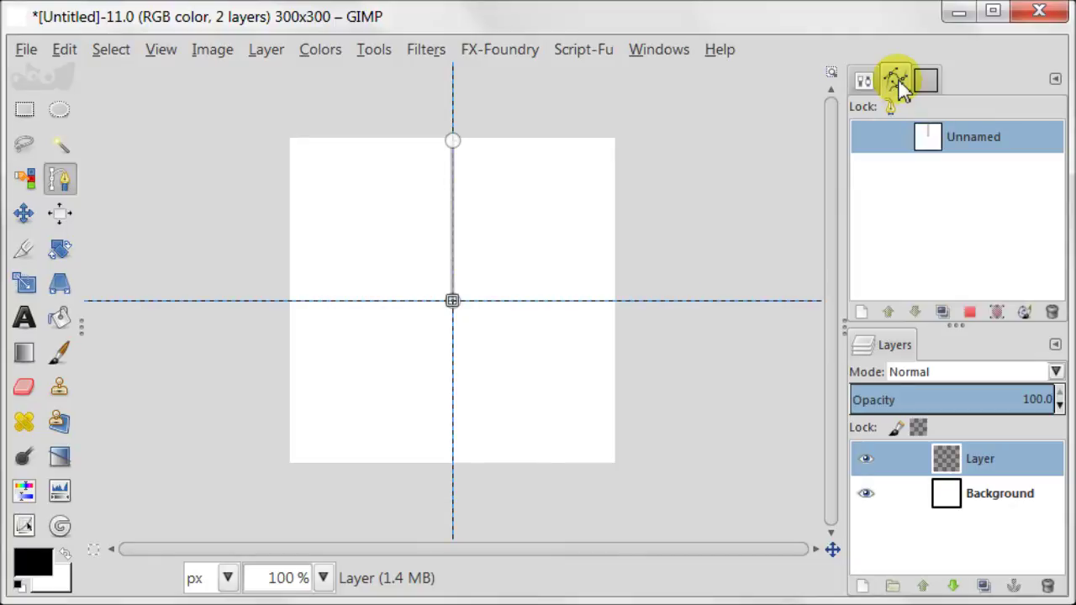
pyautogui.click(1024, 319)
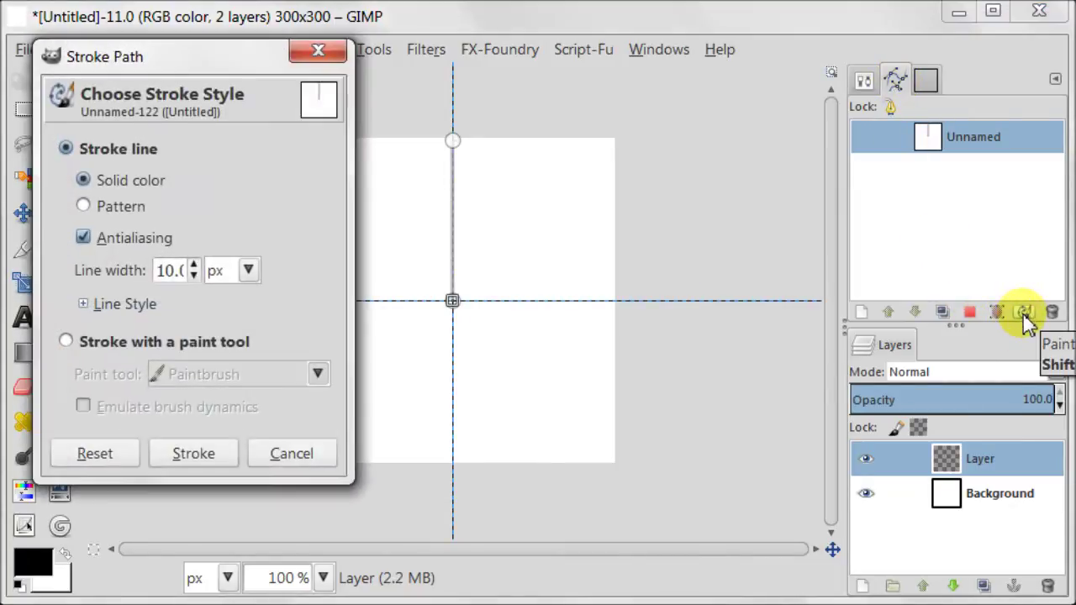
pyautogui.click(83, 305)
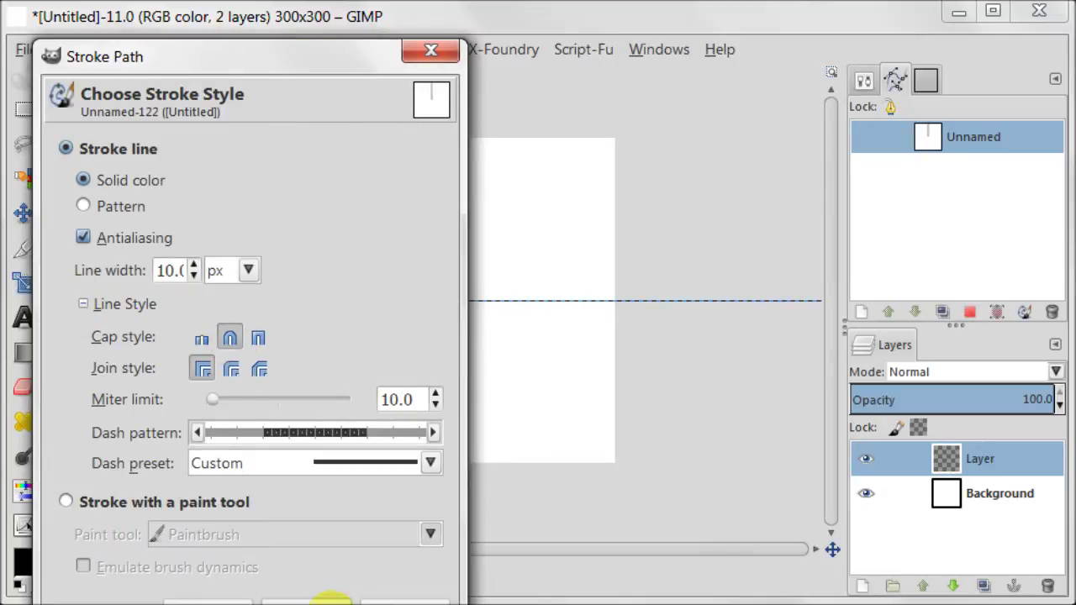
pyautogui.click(332, 599)
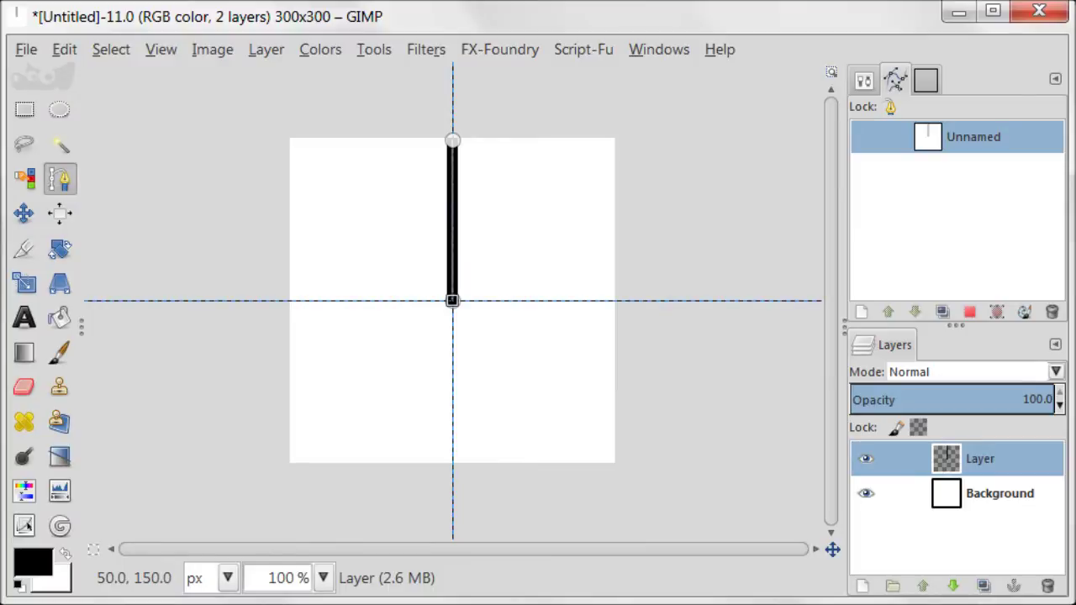
# - Turn off Snap to Guides and draw a curved path branching up-right from the vertical line
pyautogui.click(161, 49)
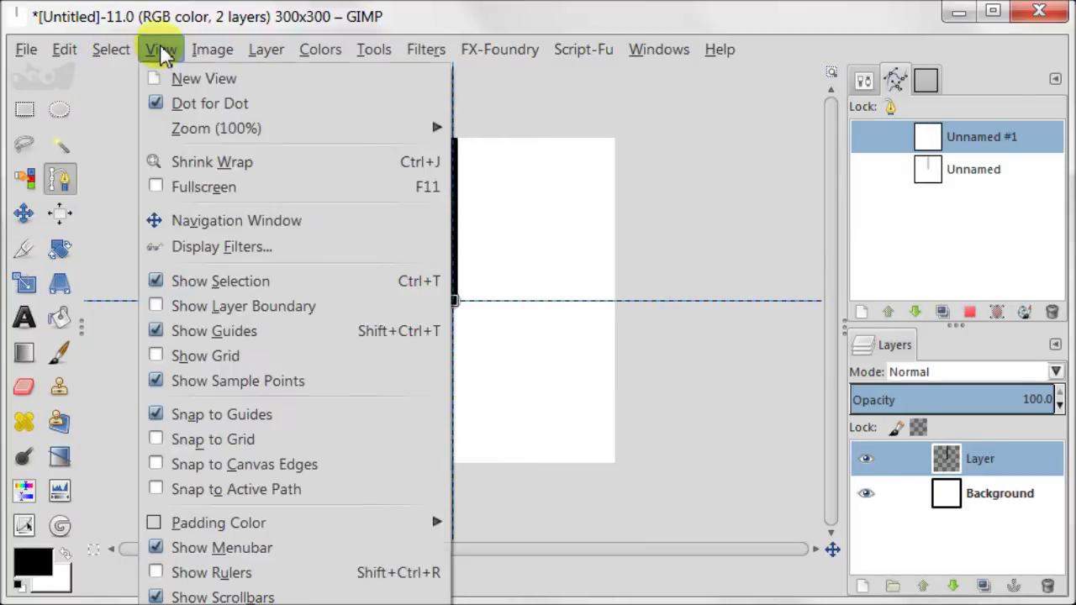
pyautogui.click(157, 417)
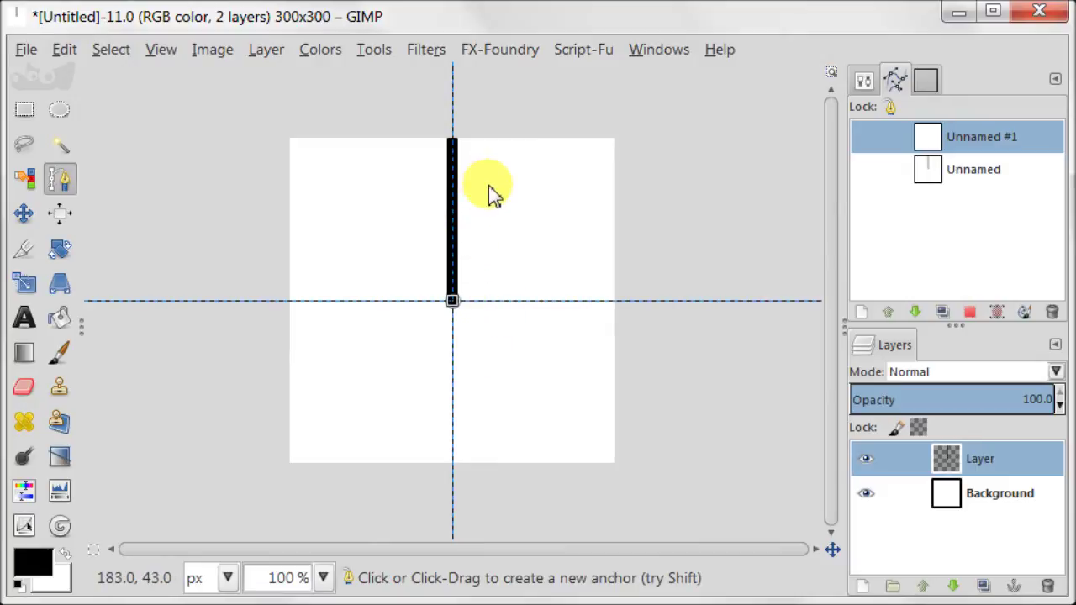
pyautogui.moveTo(452, 301)
pyautogui.mouseDown()
pyautogui.moveTo(459, 251)
pyautogui.moveTo(454, 260)
pyautogui.mouseUp()
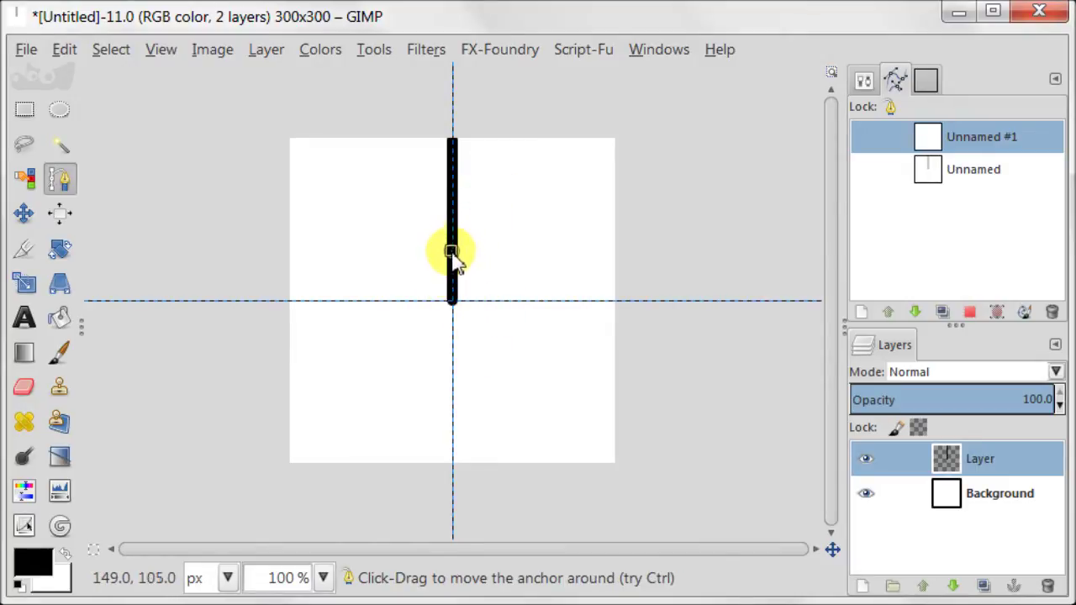
pyautogui.click(468, 174)
pyautogui.moveTo(464, 206)
pyautogui.mouseDown()
pyautogui.moveTo(514, 202)
pyautogui.moveTo(514, 180)
pyautogui.mouseUp()
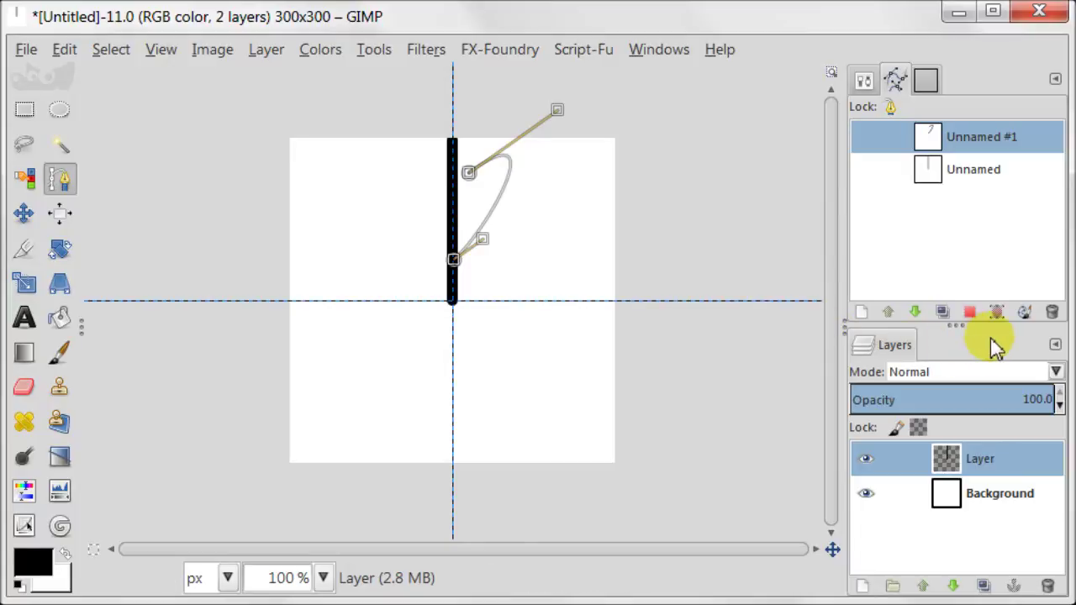
# - Stroke the curved path in black on a second transparent layer
pyautogui.click(863, 587)
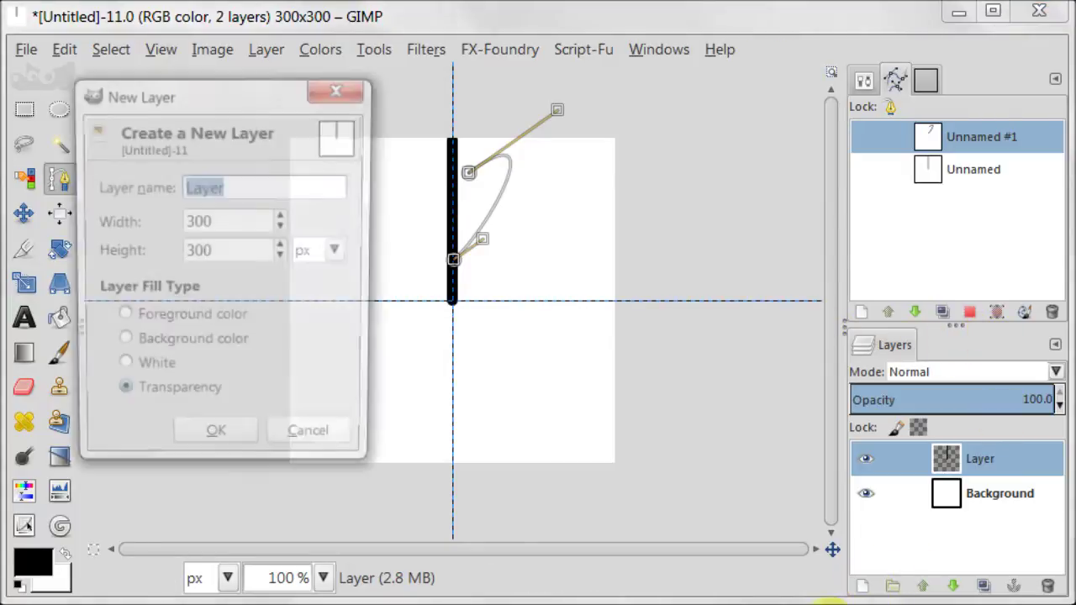
pyautogui.click(217, 445)
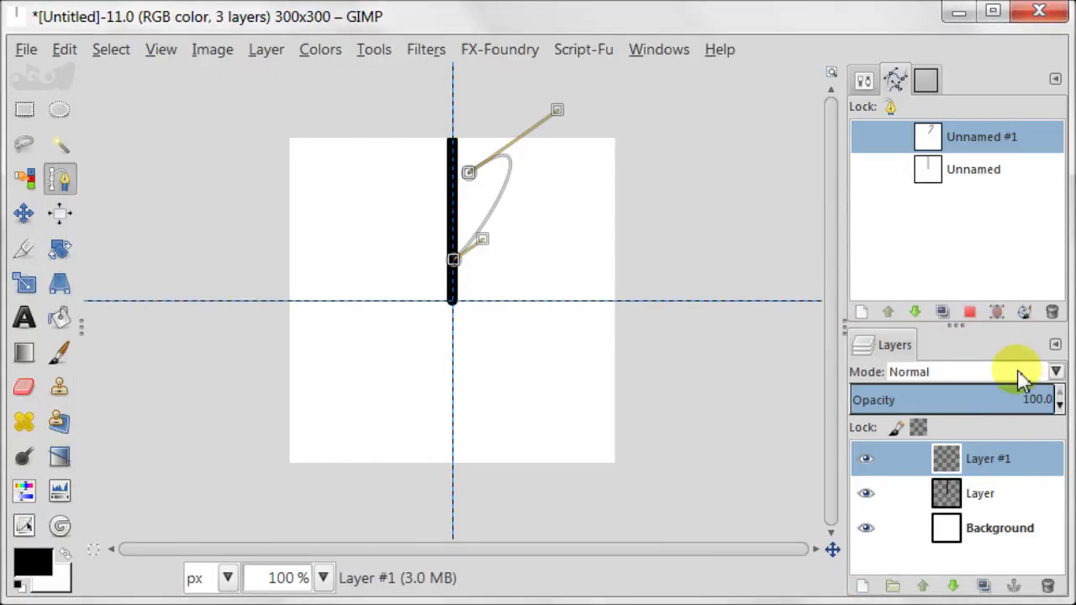
pyautogui.click(1026, 313)
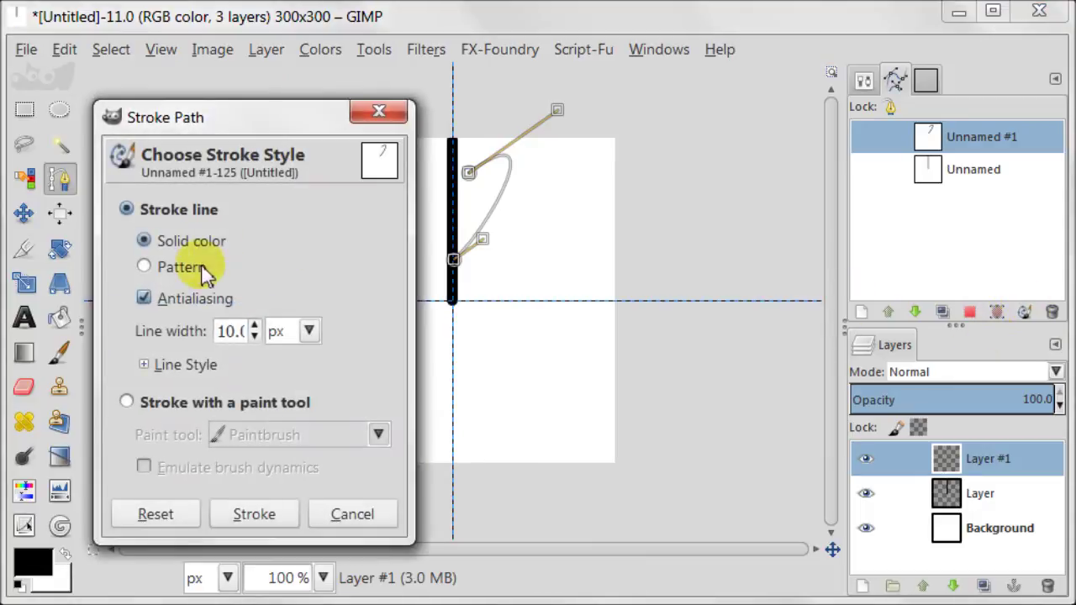
pyautogui.click(284, 519)
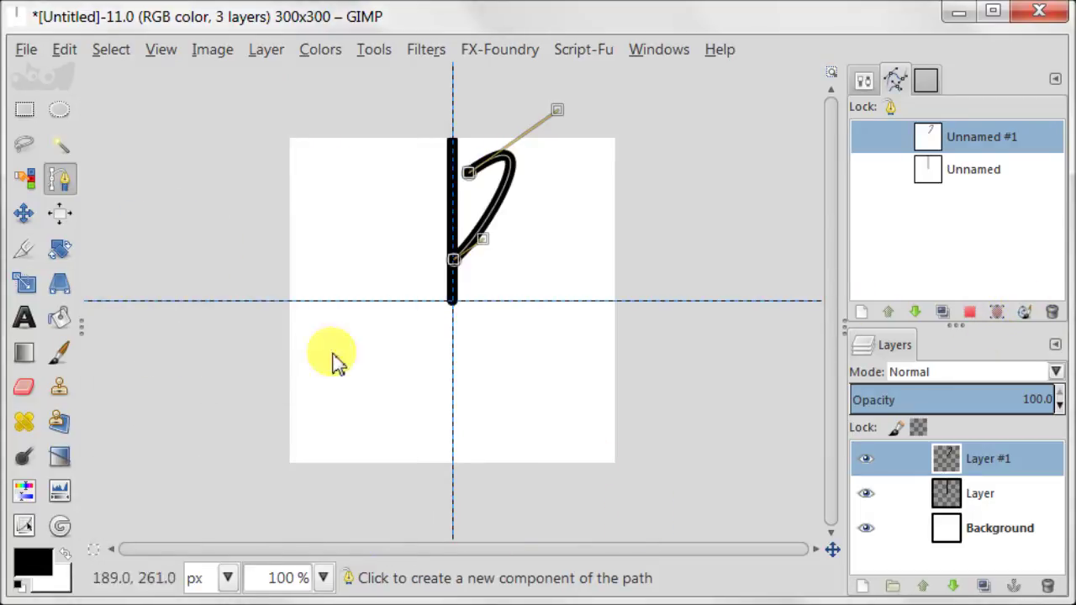
pyautogui.click(23, 112)
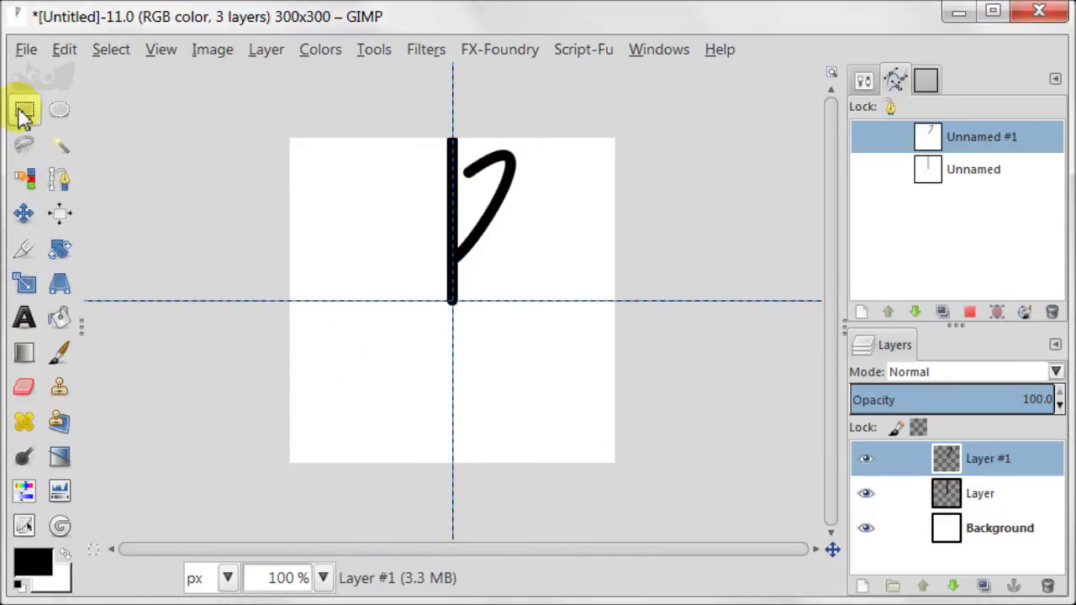
pyautogui.click(59, 178)
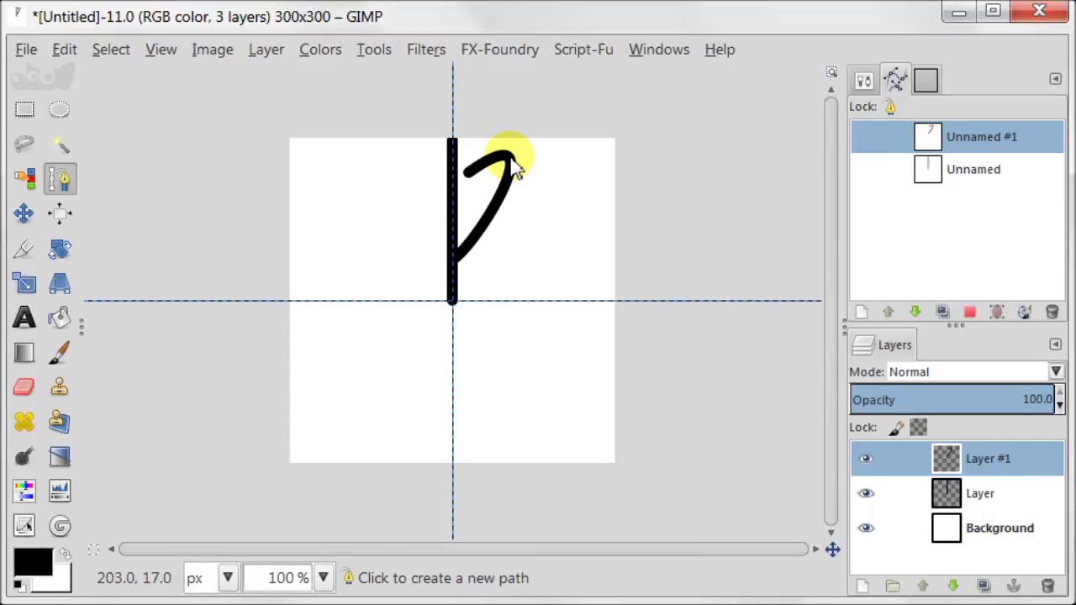
# - Extend the hook with a second curved path curling back down, and stroke it black
pyautogui.click(509, 158)
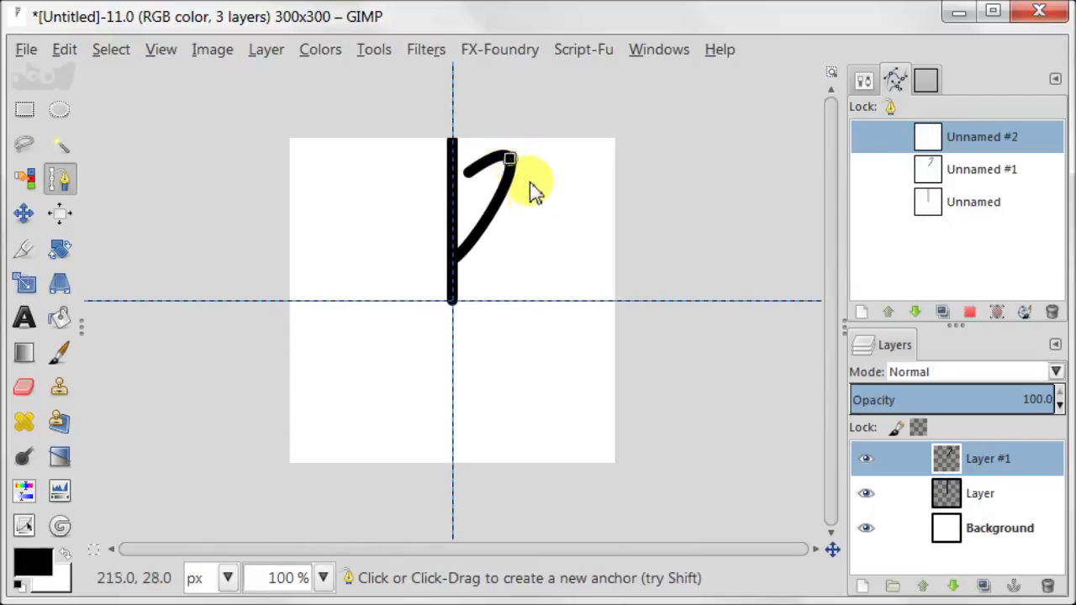
pyautogui.click(527, 267)
pyautogui.moveTo(504, 240); pyautogui.dragTo(550, 149)
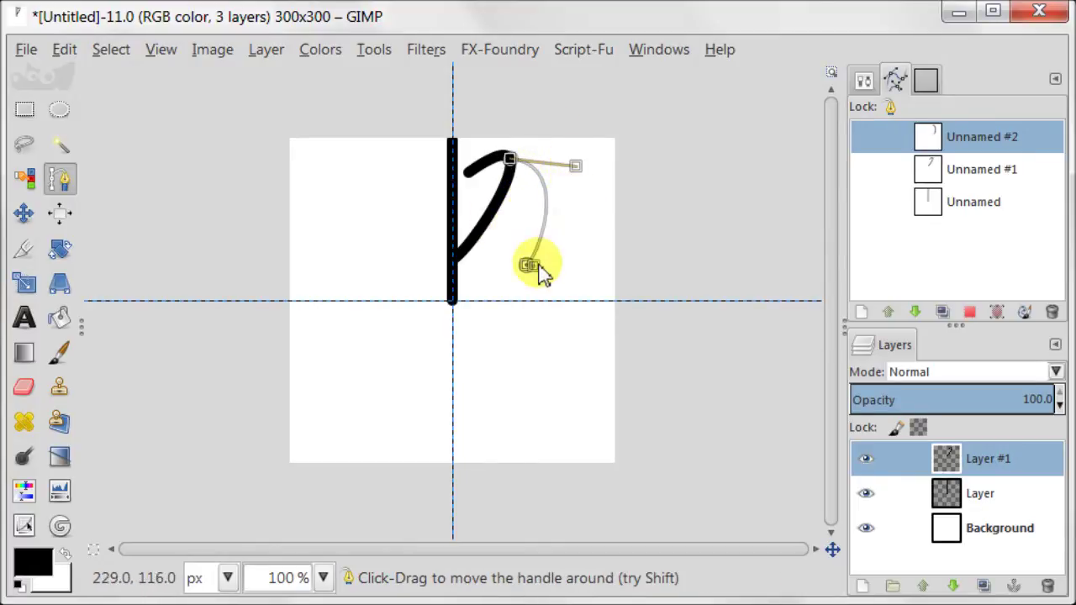
pyautogui.moveTo(538, 266)
pyautogui.mouseDown()
pyautogui.moveTo(474, 221)
pyautogui.moveTo(439, 264)
pyautogui.mouseUp()
pyautogui.moveTo(575, 166); pyautogui.dragTo(619, 165)
pyautogui.click(1025, 312)
pyautogui.press('r')
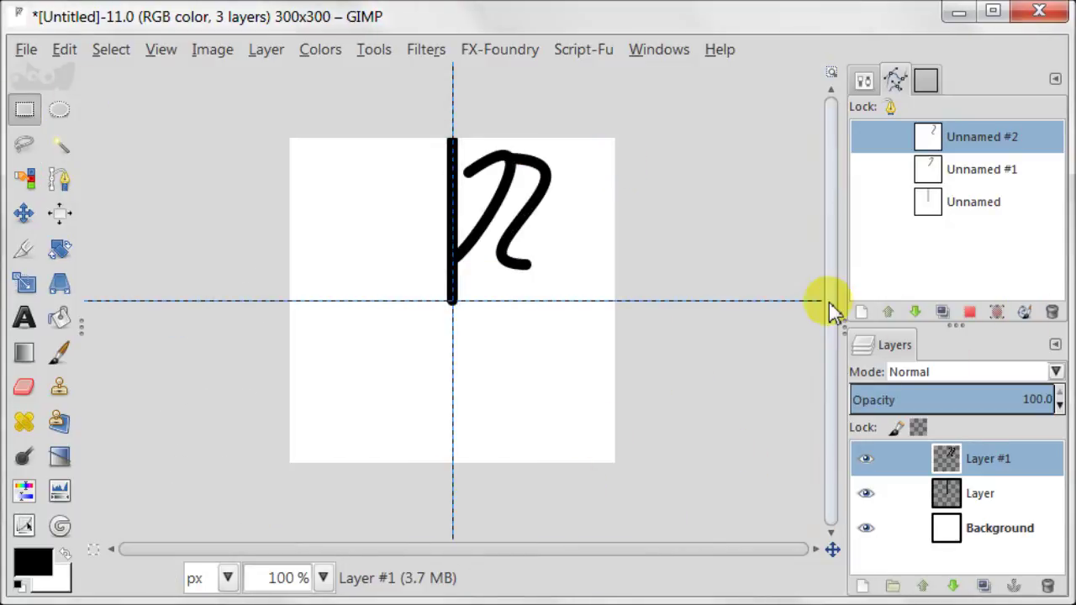
# - On a new Layer #2, stroke a short solid black curve near the top of the bar
pyautogui.click(862, 586)
pyautogui.press('Return')
pyautogui.click(60, 178)
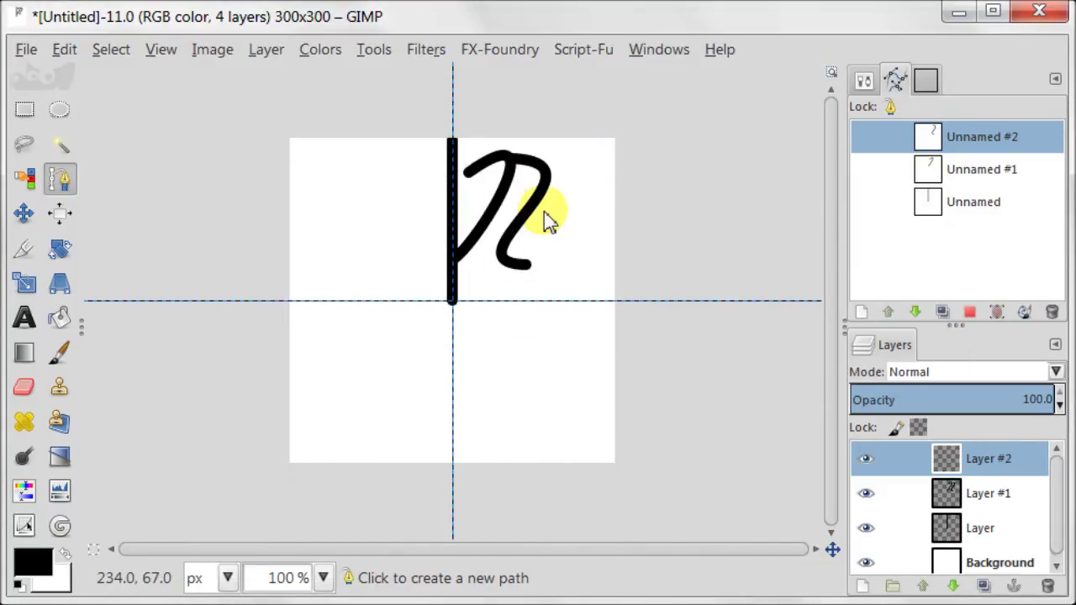
pyautogui.click(485, 160)
pyautogui.click(466, 205)
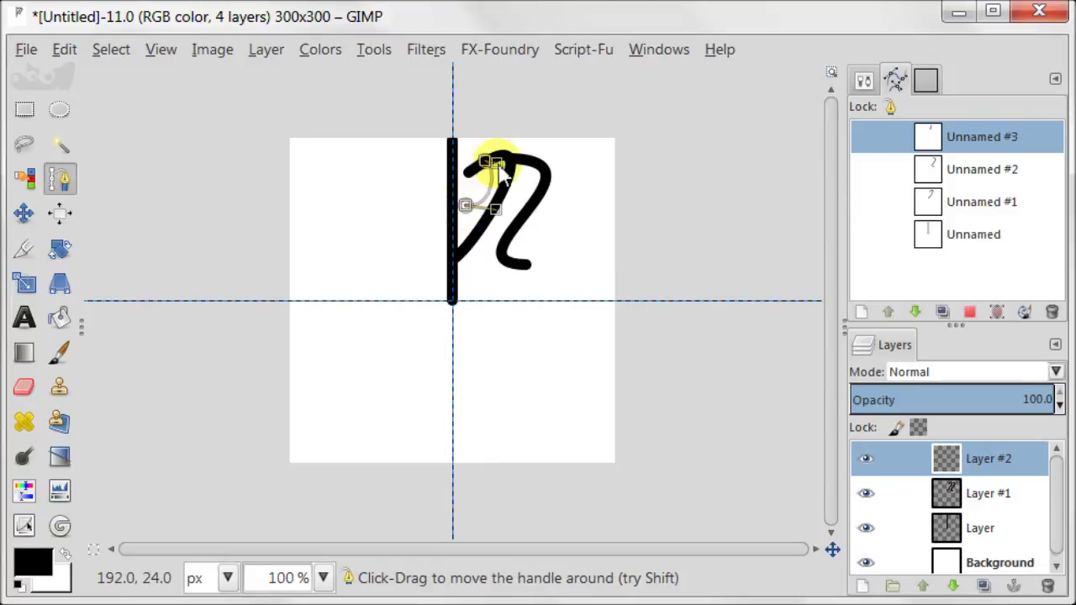
pyautogui.moveTo(498, 165); pyautogui.dragTo(496, 213)
pyautogui.click(1024, 312)
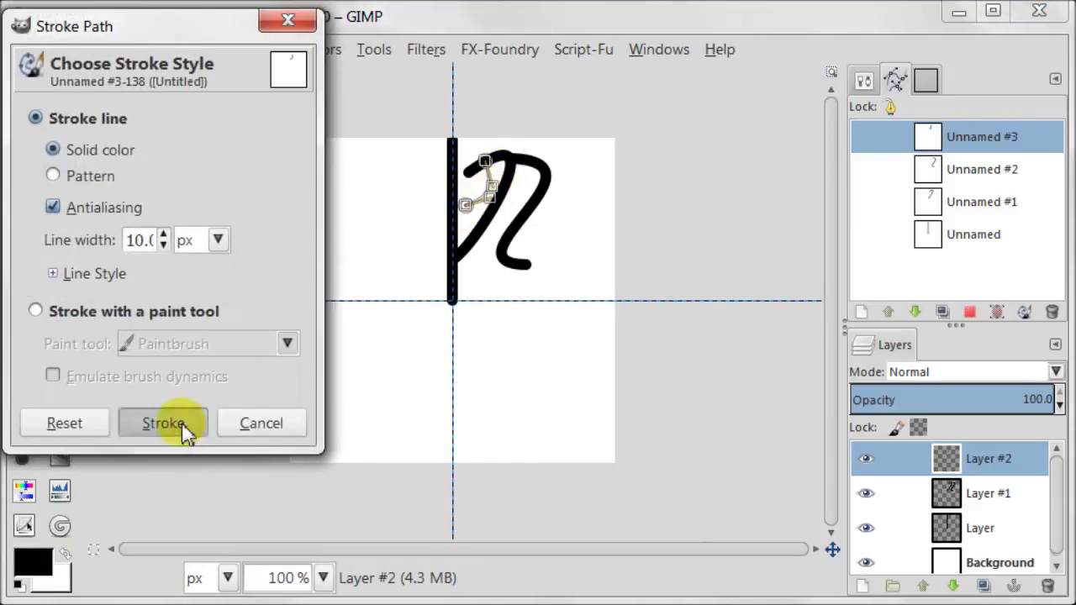
pyautogui.click(172, 425)
pyautogui.press('r')
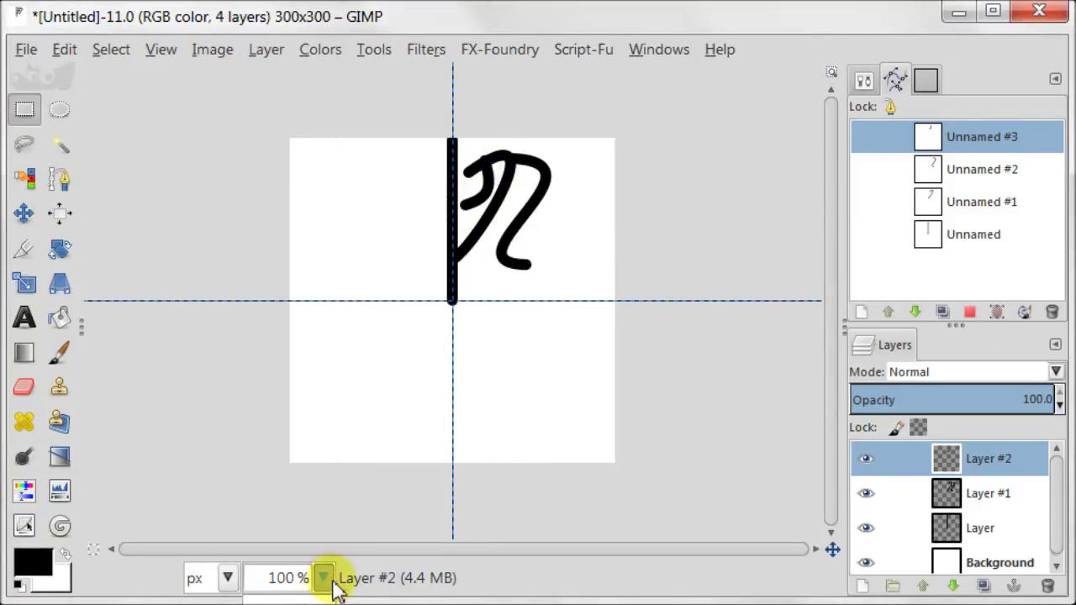
pyautogui.click(323, 579)
# - Zoom to 400% and give the Eraser the hard round '2. Hardness 100' brush
pyautogui.click(286, 545)
pyautogui.scroll(5, 577, 415)
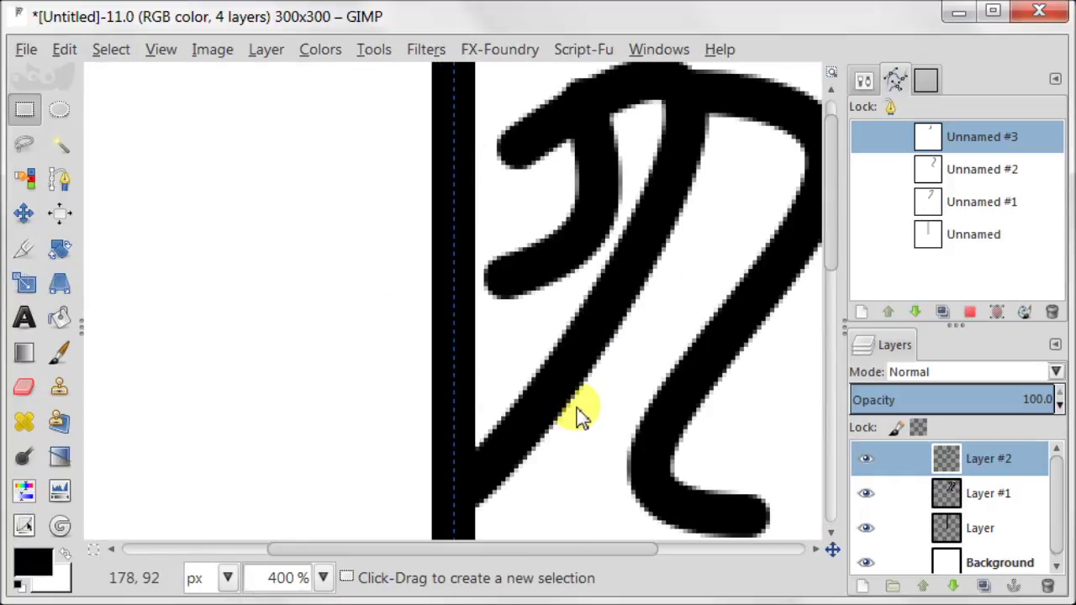
pyautogui.click(23, 400)
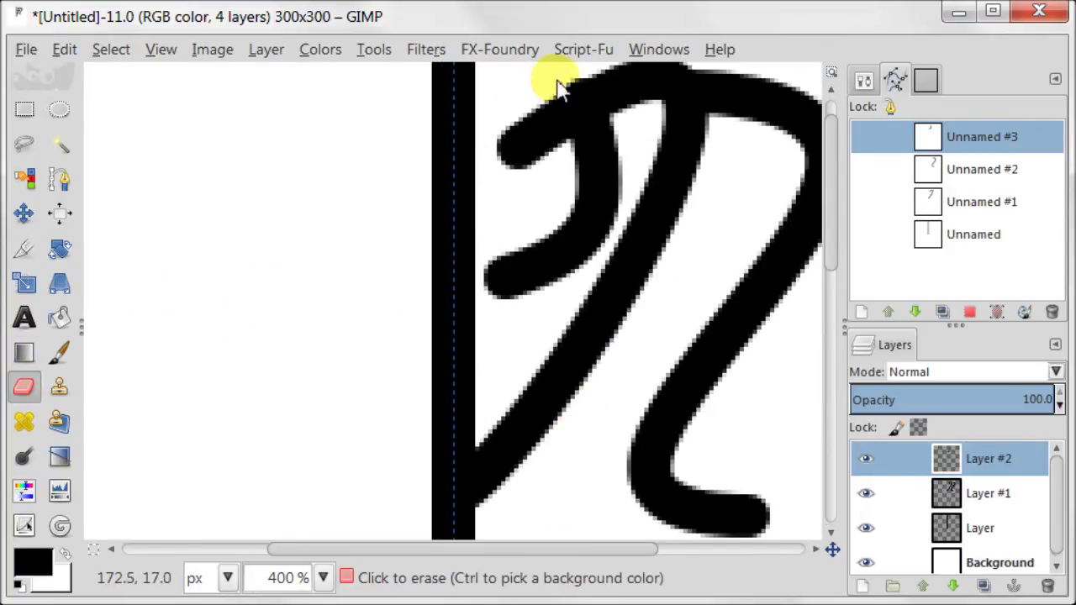
pyautogui.click(864, 81)
pyautogui.click(867, 195)
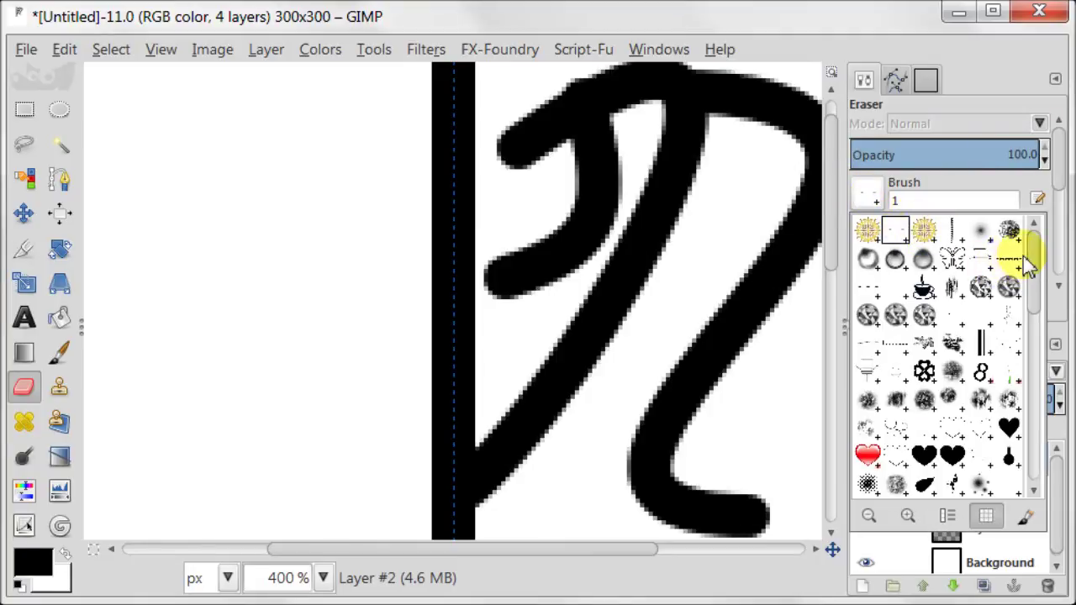
pyautogui.moveTo(1029, 278)
pyautogui.mouseDown()
pyautogui.moveTo(1037, 367)
pyautogui.moveTo(1021, 432)
pyautogui.mouseUp()
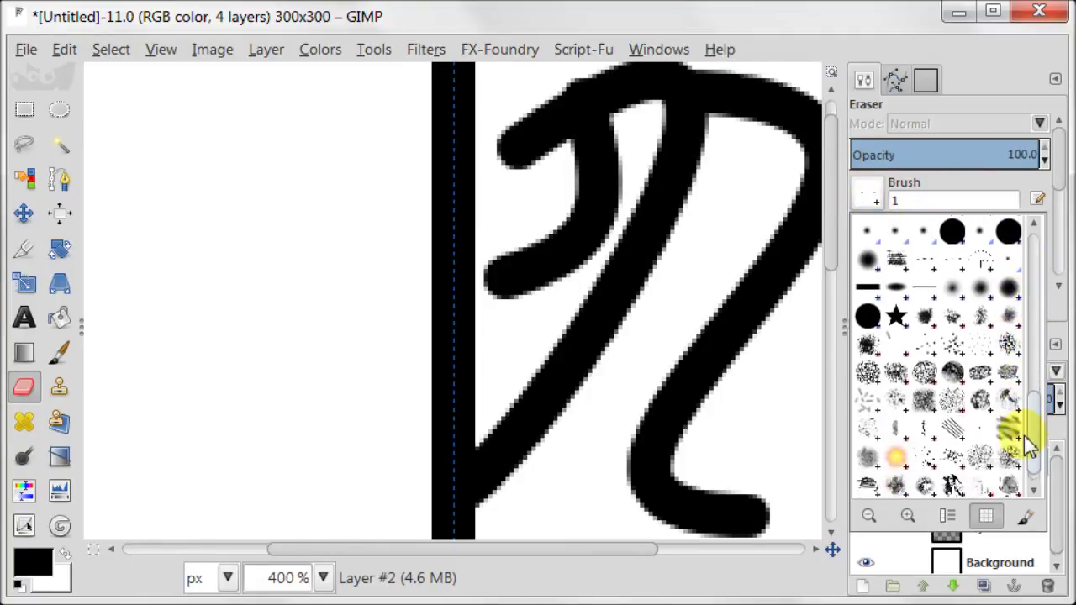
pyautogui.press('Escape')
pyautogui.click(874, 308)
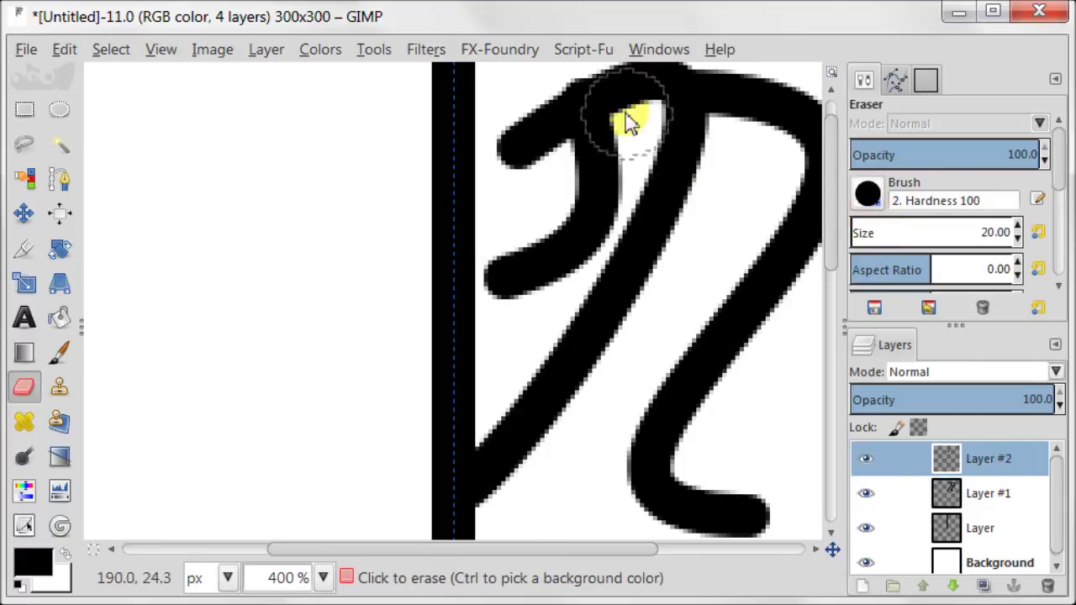
# - Set the eraser size to 5 and return to 100% zoom
pyautogui.click(575, 50)
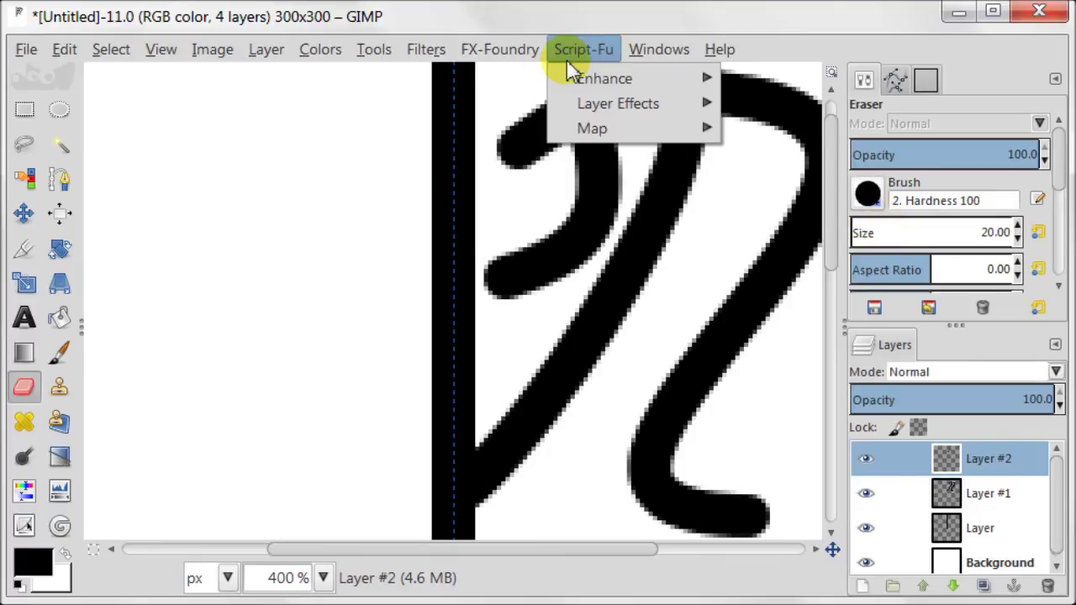
pyautogui.click(487, 105)
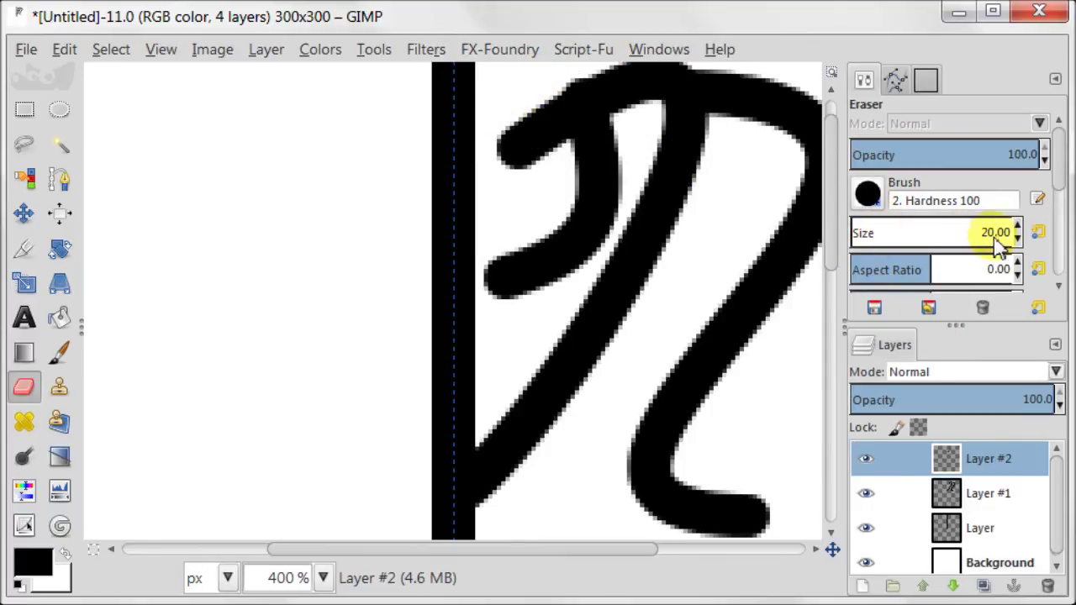
pyautogui.tripleClick(889, 233)
pyautogui.write('5')
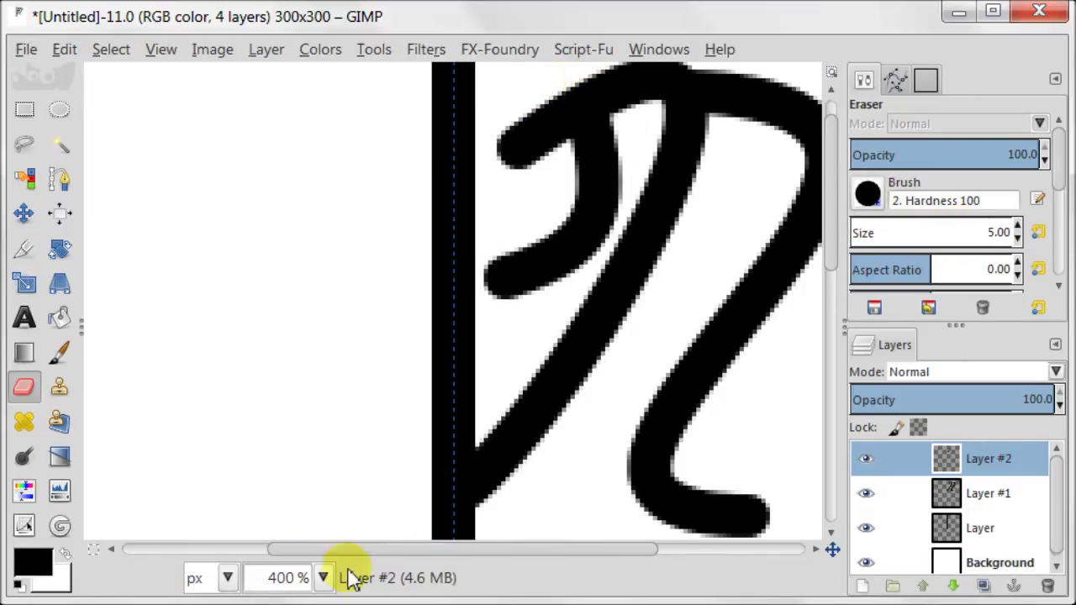
pyautogui.press('1')
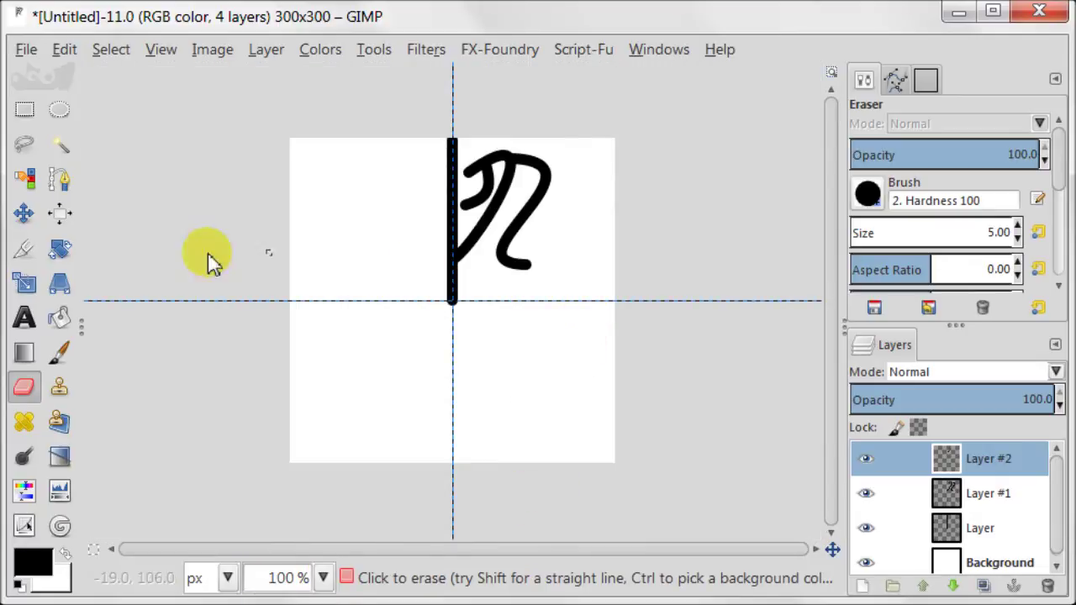
# - Draw a curved path looping to the upper right and stroke it in solid black
pyautogui.click(71, 187)
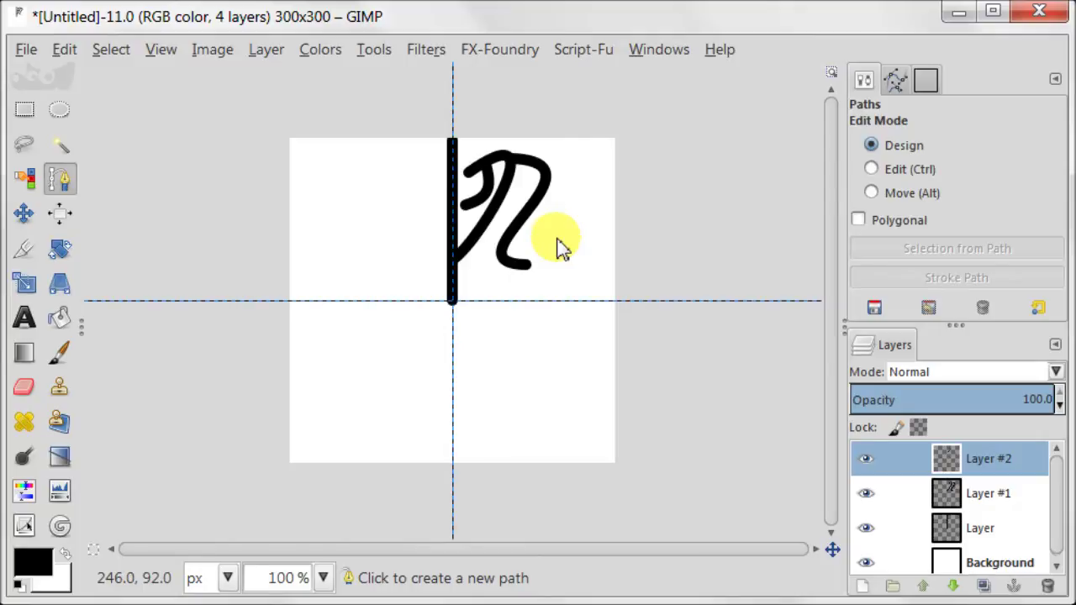
pyautogui.click(507, 235)
pyautogui.click(561, 177)
pyautogui.moveTo(534, 207)
pyautogui.mouseDown()
pyautogui.moveTo(572, 230)
pyautogui.moveTo(609, 210)
pyautogui.moveTo(547, 228)
pyautogui.moveTo(601, 130)
pyautogui.mouseUp()
pyautogui.moveTo(619, 292)
pyautogui.mouseDown()
pyautogui.moveTo(617, 233)
pyautogui.moveTo(633, 223)
pyautogui.mouseUp()
pyautogui.moveTo(601, 130); pyautogui.dragTo(595, 129)
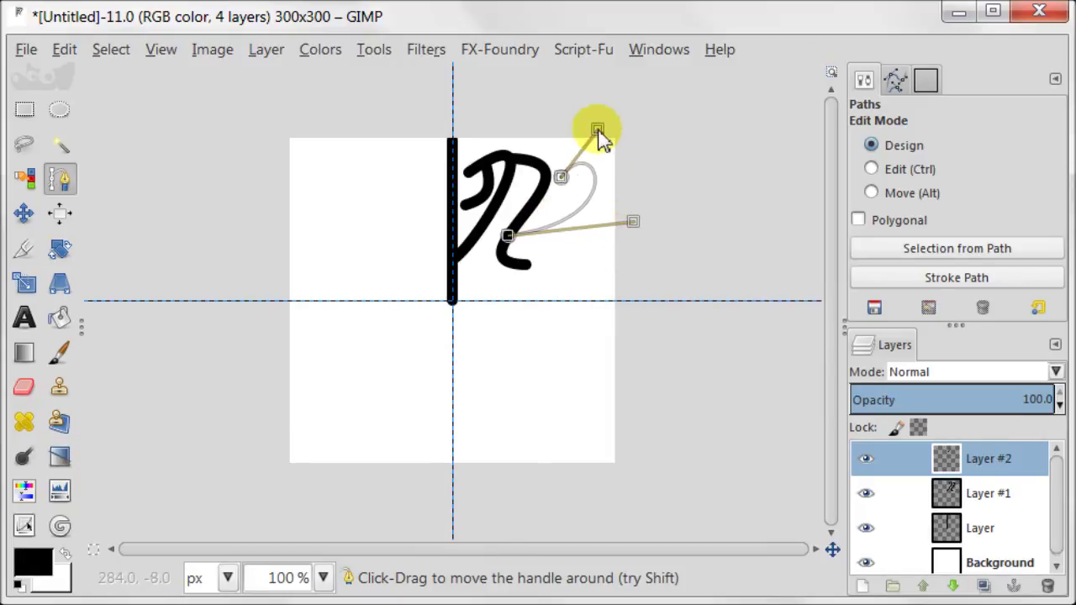
pyautogui.click(895, 79)
pyautogui.click(997, 312)
pyautogui.click(163, 420)
pyautogui.click(25, 109)
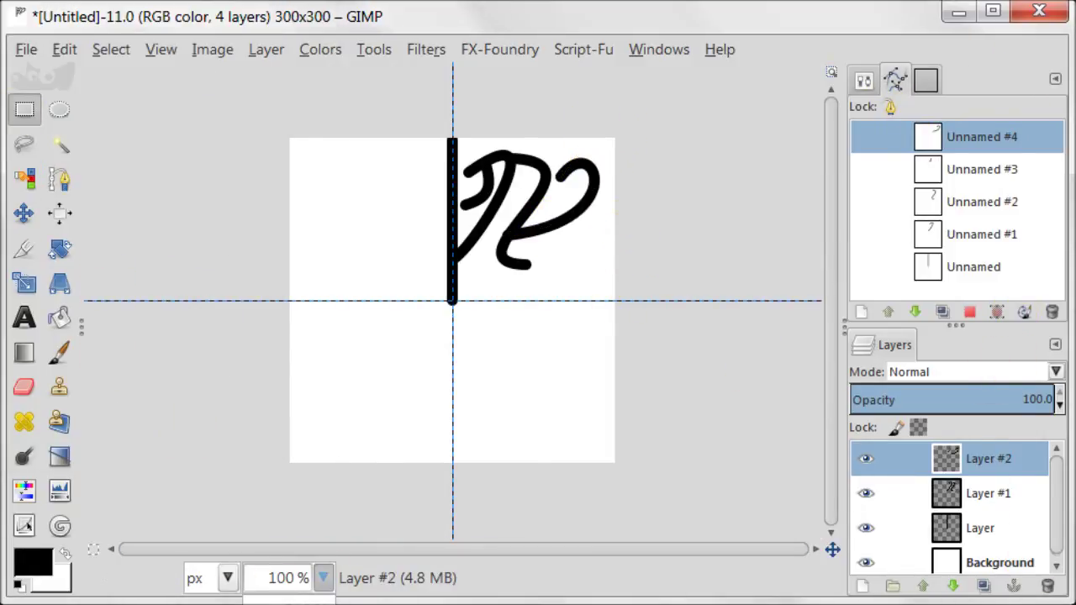
pyautogui.keyDown('ctrl'); pyautogui.scroll(3, 665, 264); pyautogui.keyUp('ctrl')
pyautogui.hotkey('shift', 'e')
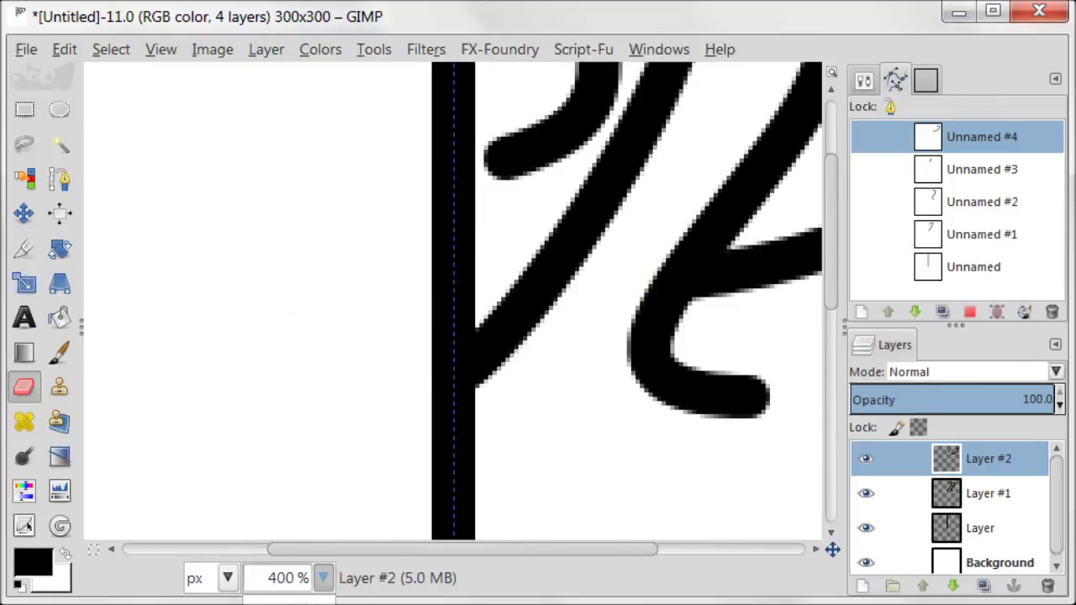
pyautogui.press('1')
# - Draw a swooping curve near the bar's lower end and stroke it in solid black
pyautogui.press('b')
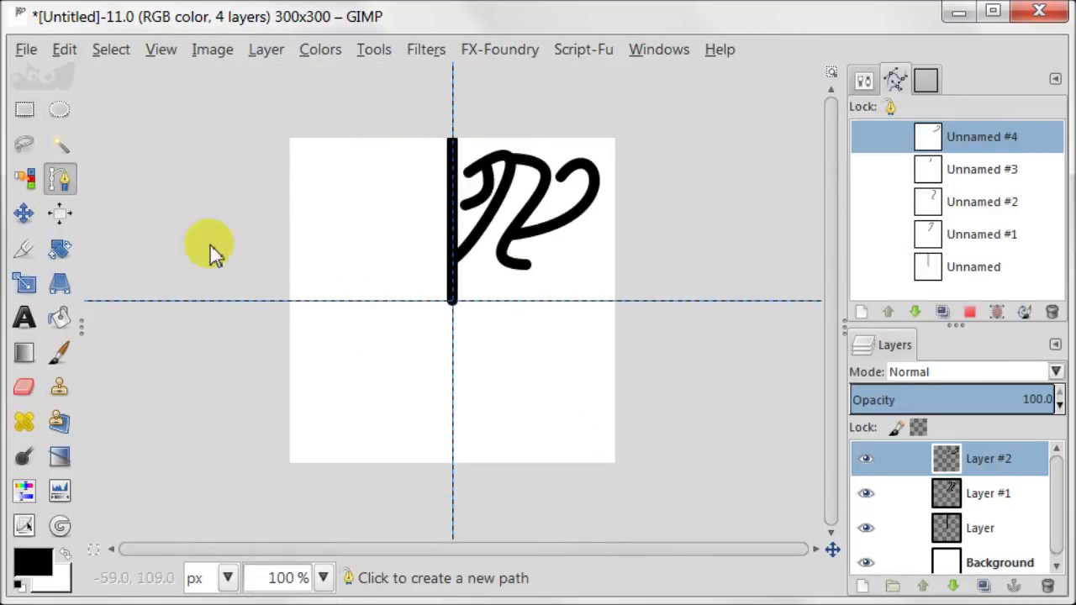
pyautogui.click(499, 253)
pyautogui.click(473, 291)
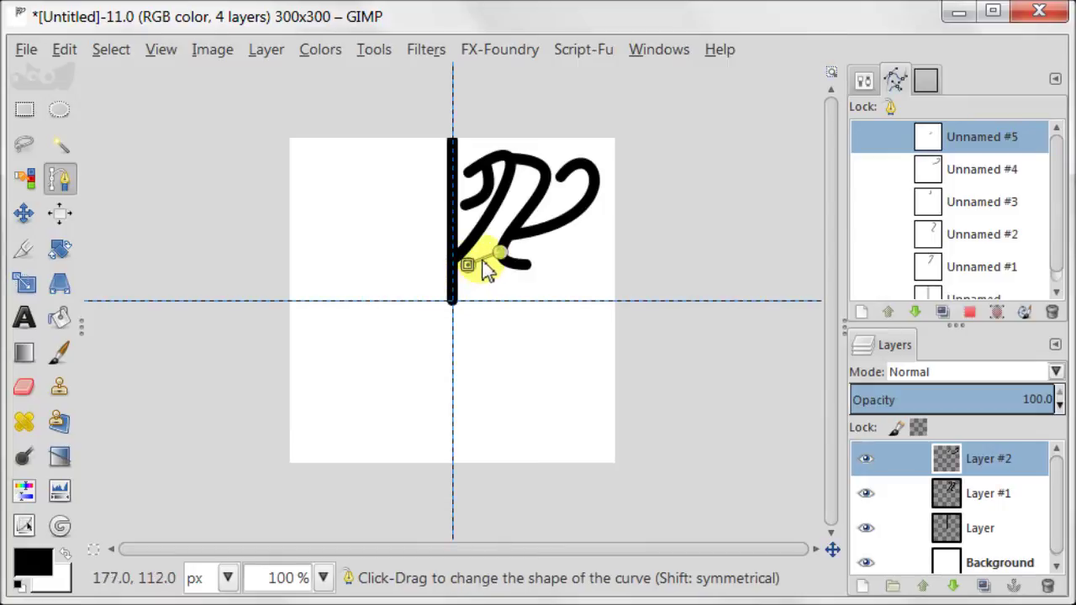
pyautogui.moveTo(483, 264); pyautogui.dragTo(475, 301)
pyautogui.click(1024, 312)
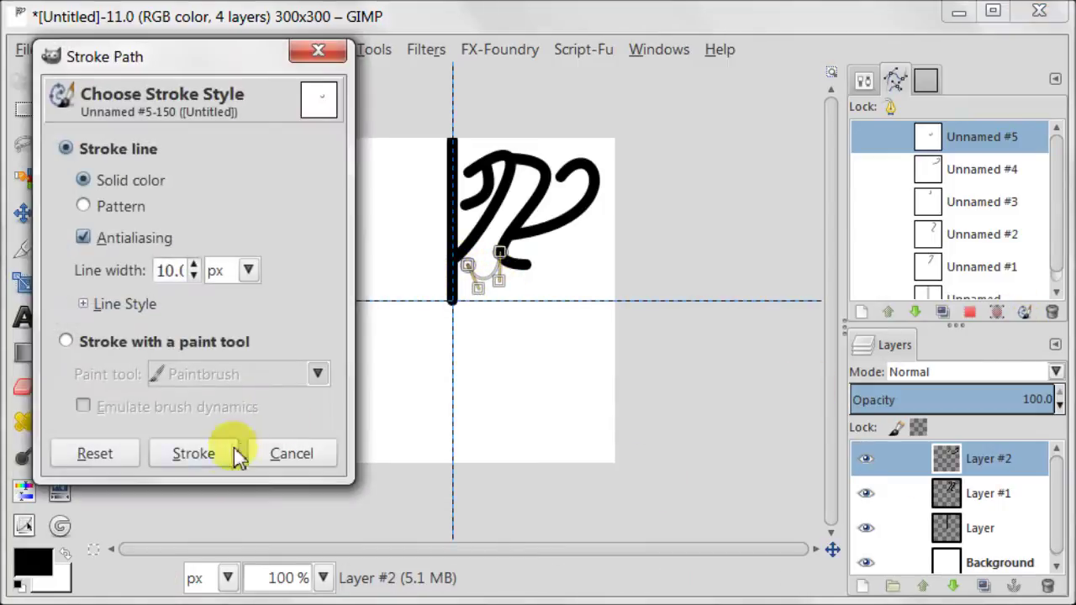
pyautogui.click(228, 452)
pyautogui.click(24, 109)
pyautogui.press('3')
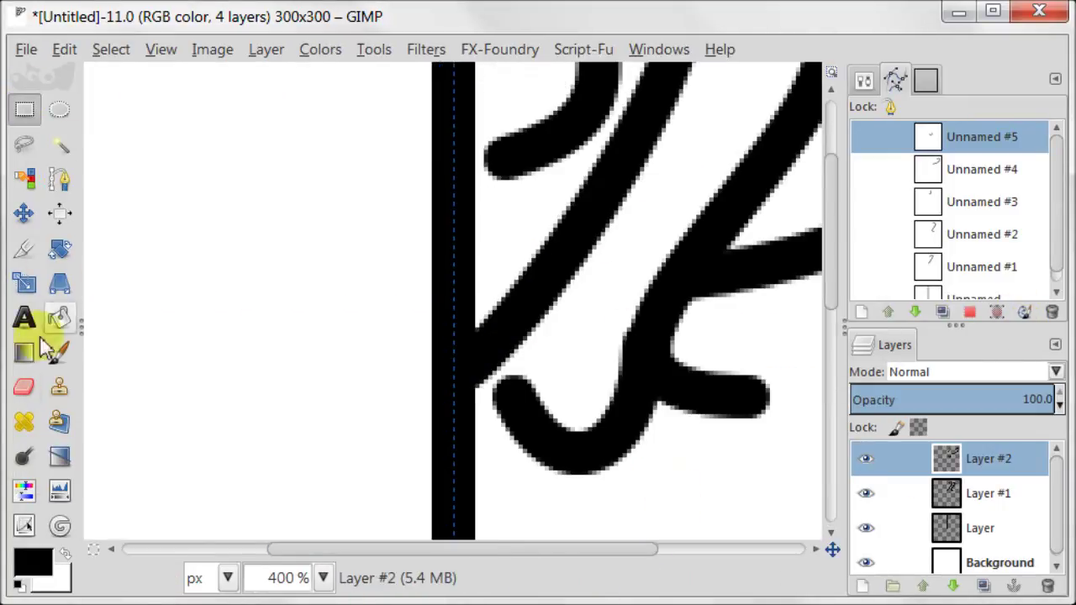
pyautogui.click(23, 386)
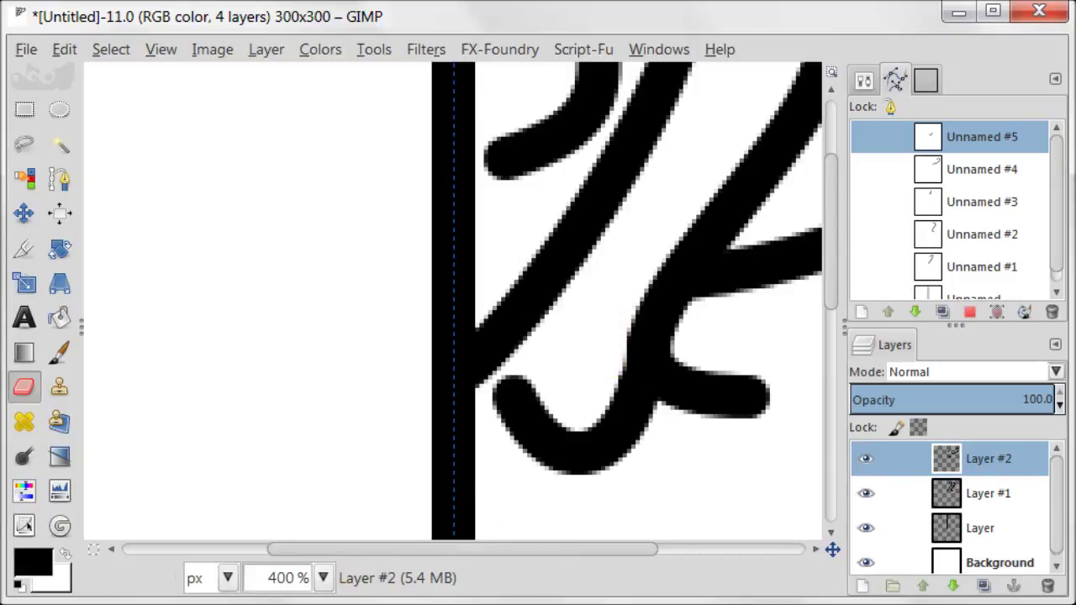
# - Hide the white Background and merge all visible drawing layers into one
pyautogui.press('1')
pyautogui.scroll(-1, 1056, 543)
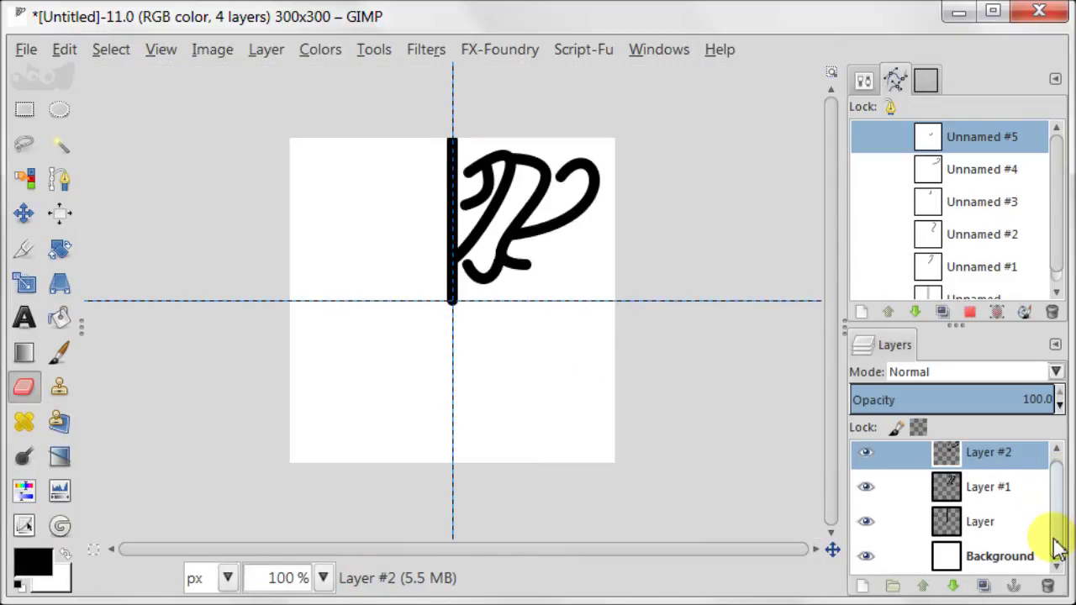
pyautogui.moveTo(946, 556); pyautogui.dragTo(866, 563)
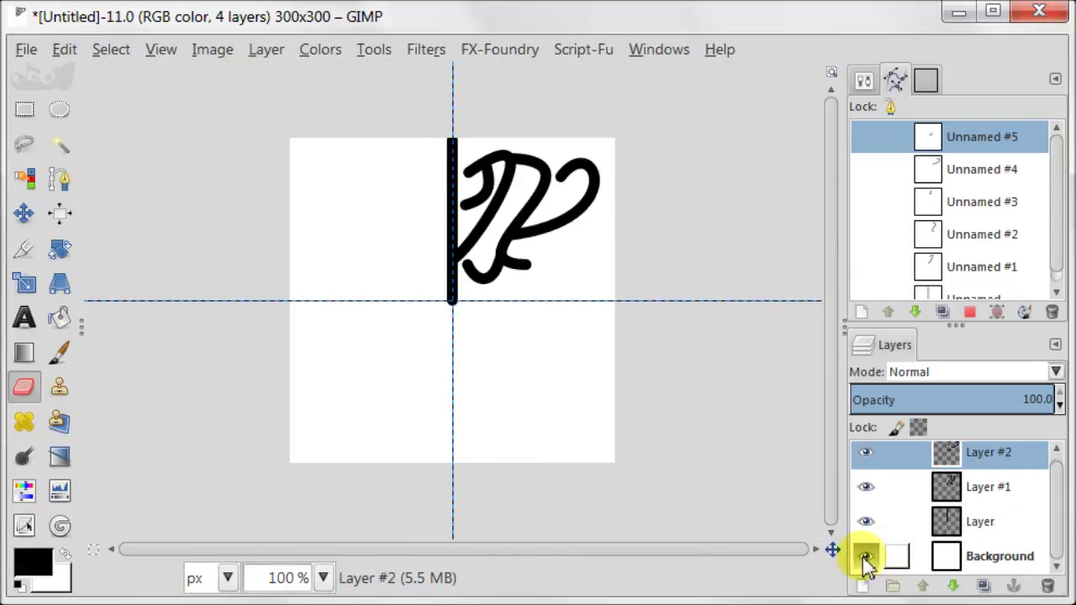
pyautogui.click(866, 556)
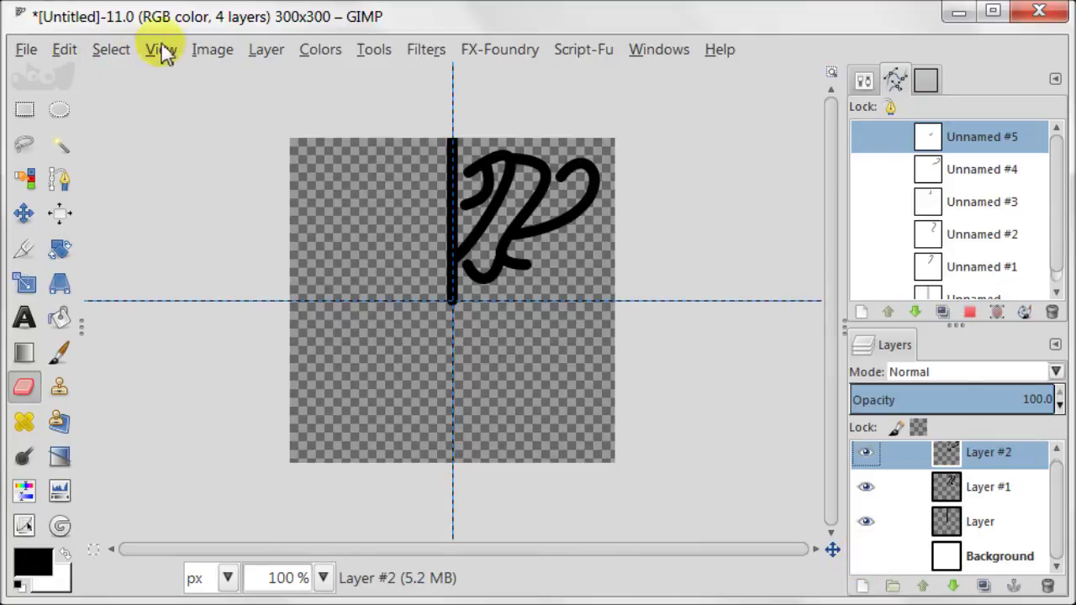
pyautogui.click(212, 50)
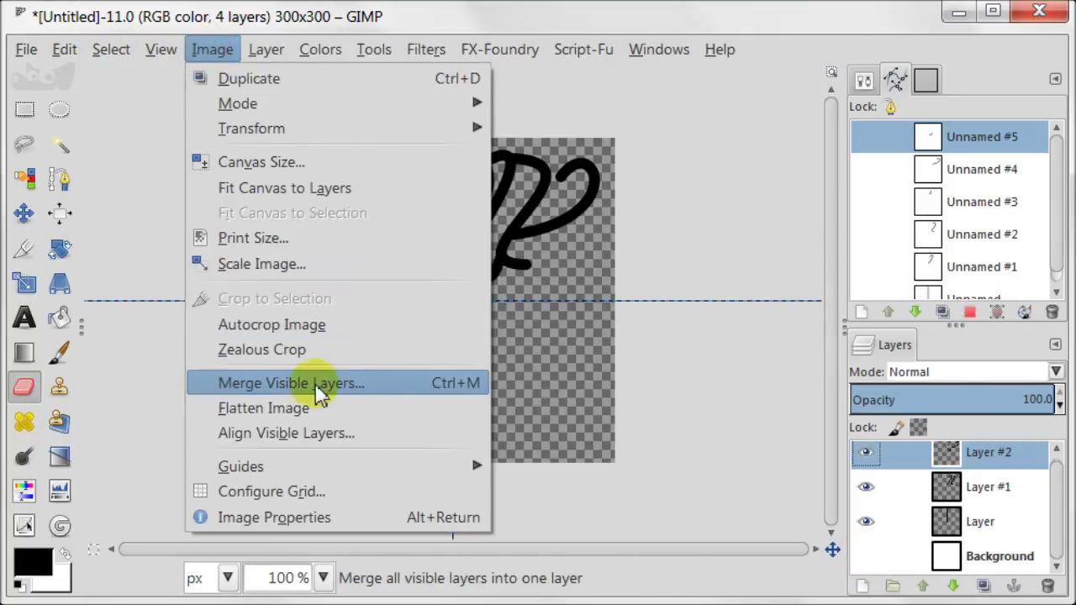
pyautogui.click(395, 388)
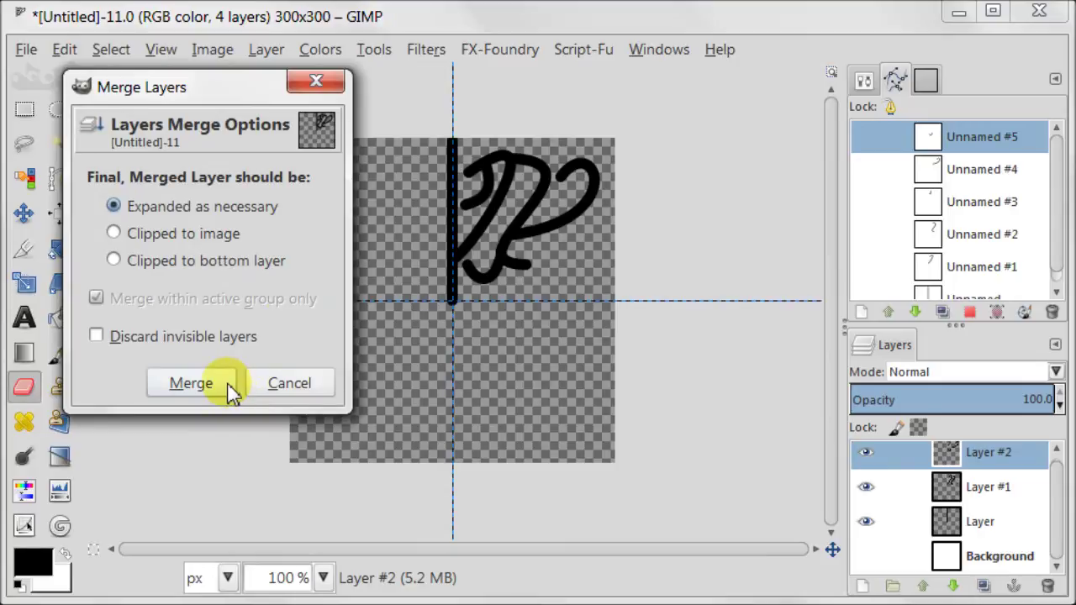
pyautogui.click(193, 384)
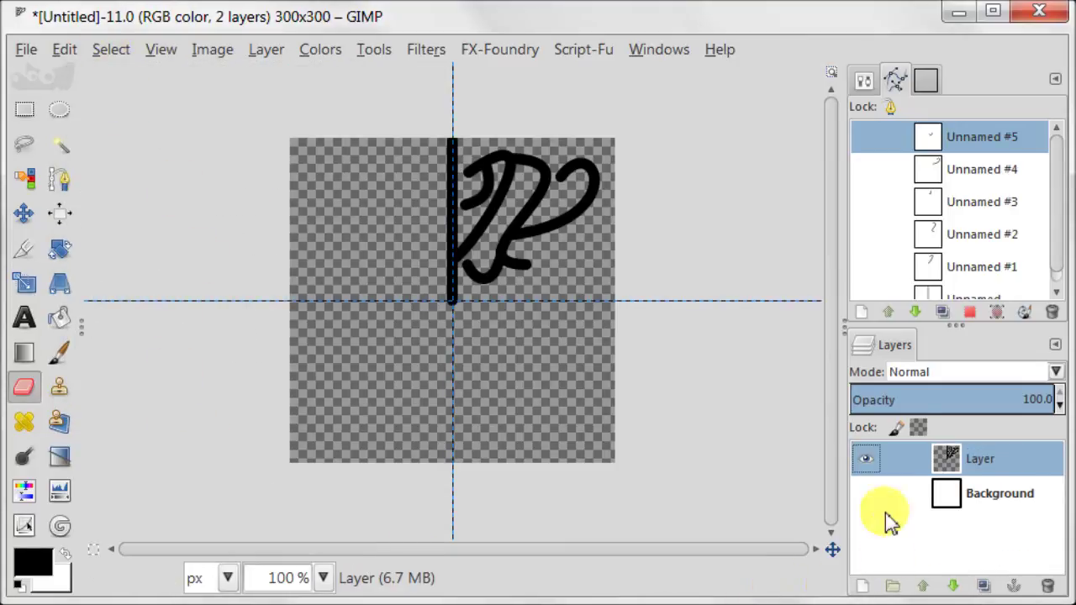
# - Show the Background, duplicate the drawing, flip the copy horizontally and merge it down
pyautogui.click(866, 494)
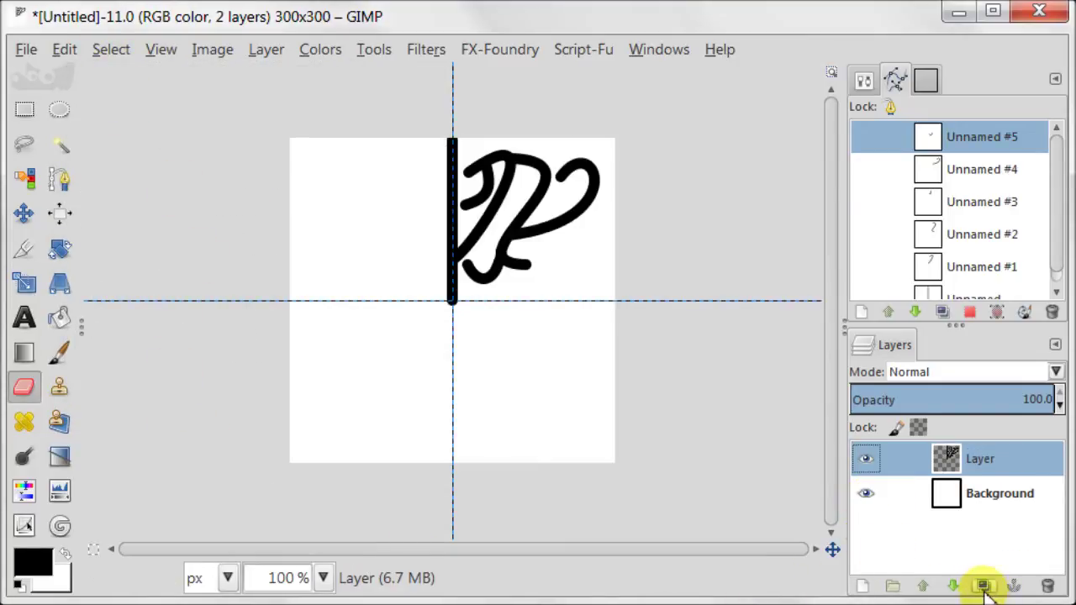
pyautogui.click(983, 586)
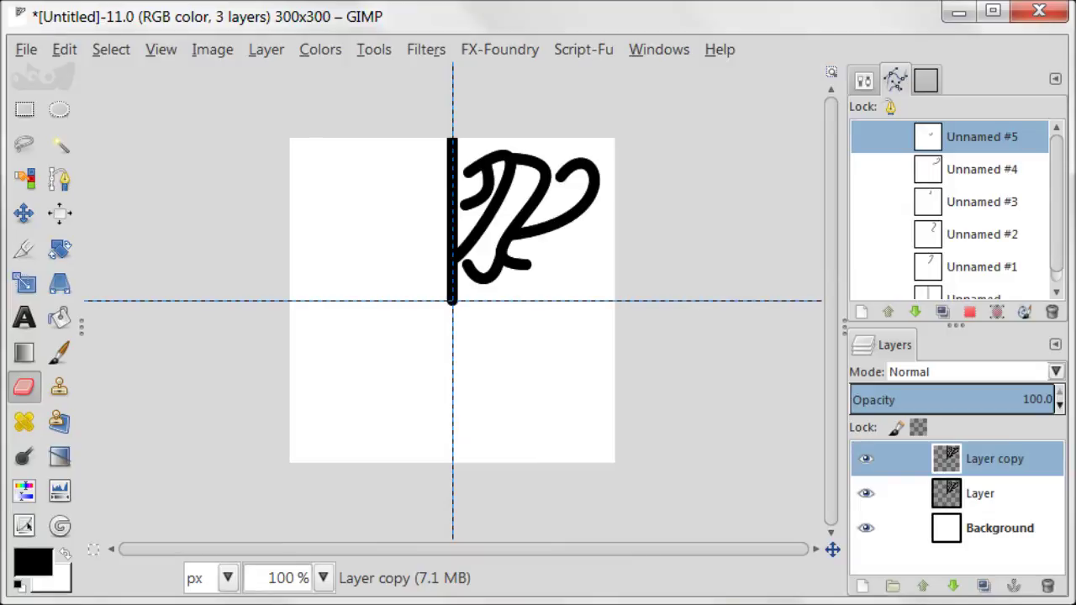
pyautogui.click(262, 50)
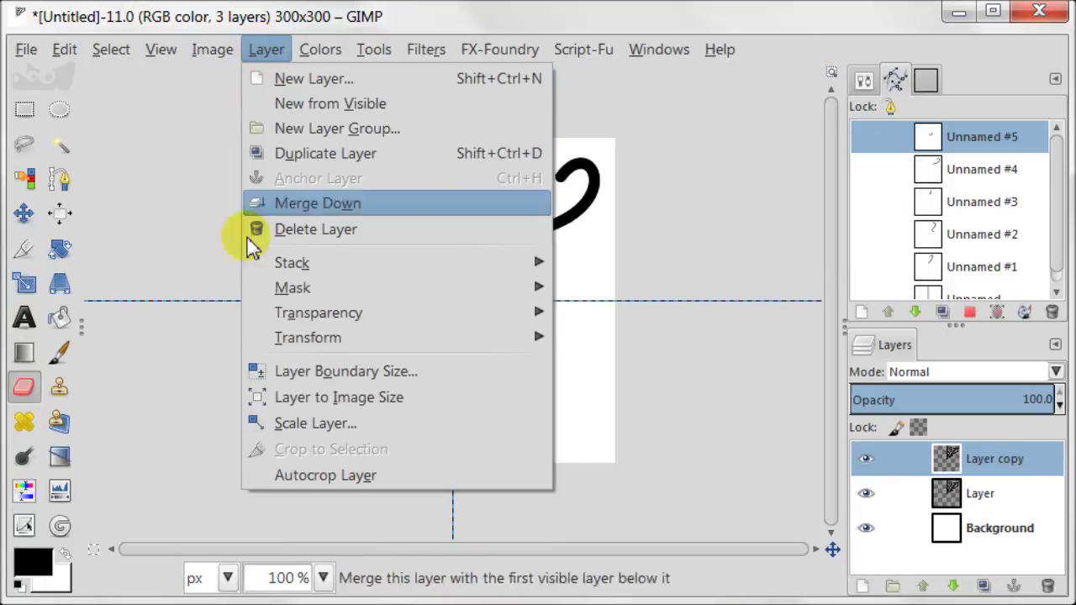
pyautogui.moveTo(308, 337)
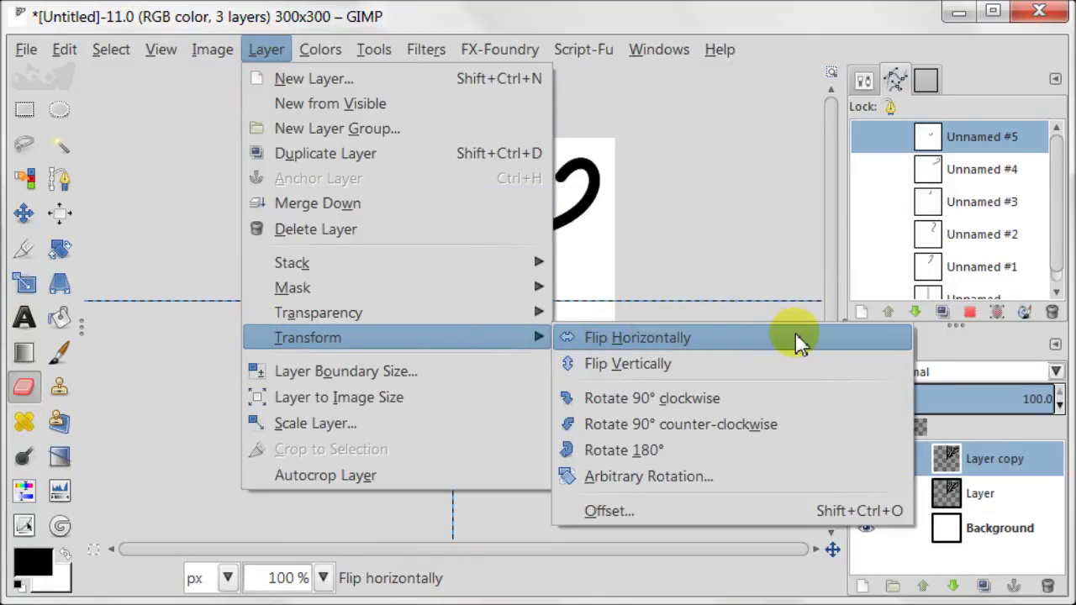
pyautogui.click(795, 332)
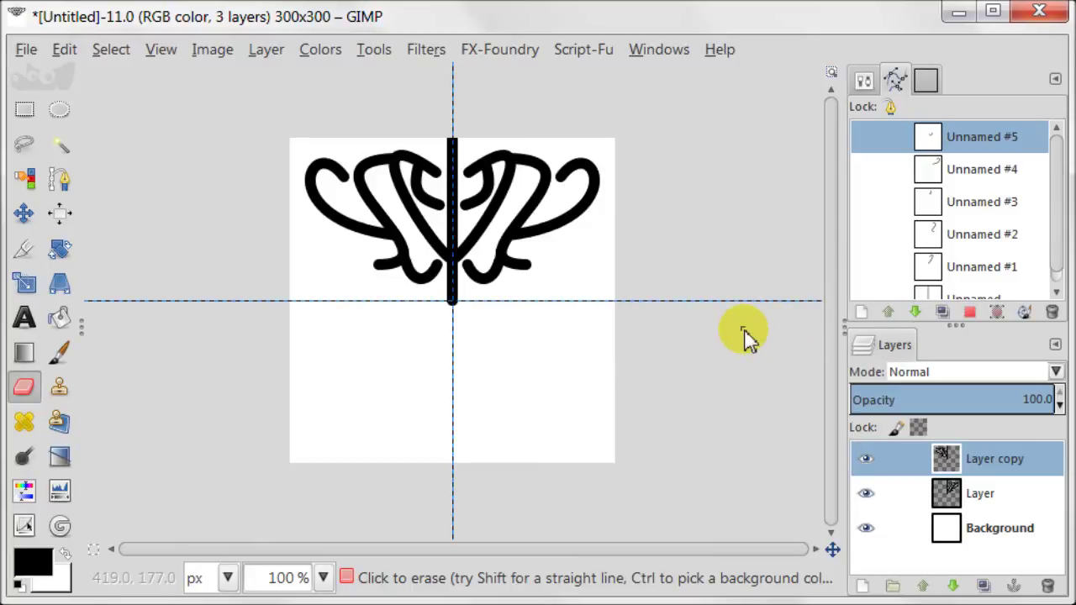
pyautogui.rightClick(1006, 458)
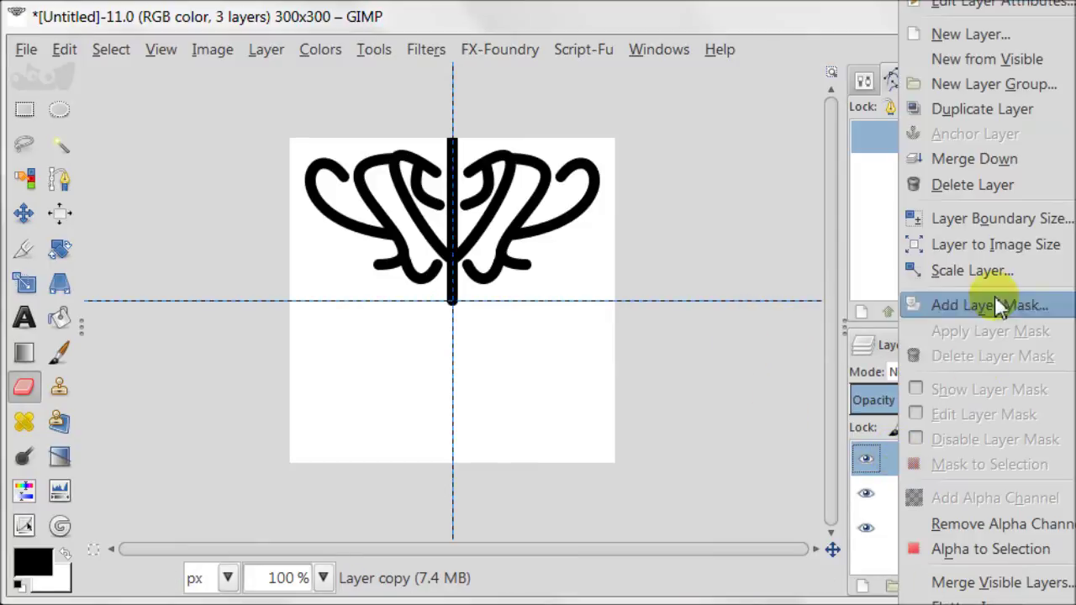
pyautogui.click(1060, 163)
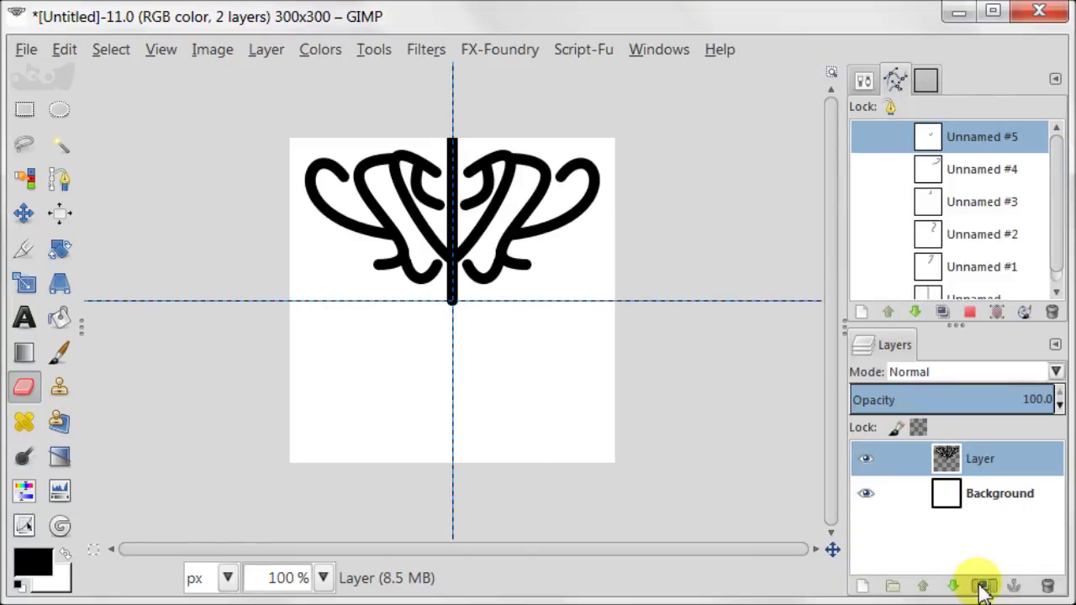
pyautogui.click(984, 586)
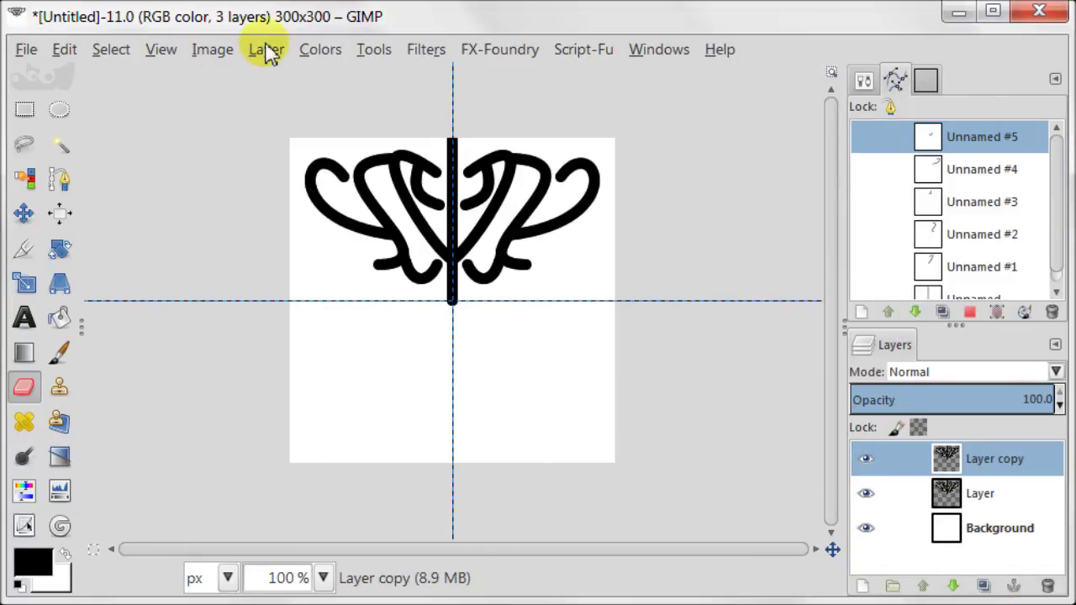
# - Flip the duplicated layer vertically and merge it down into Layer
pyautogui.click(266, 48)
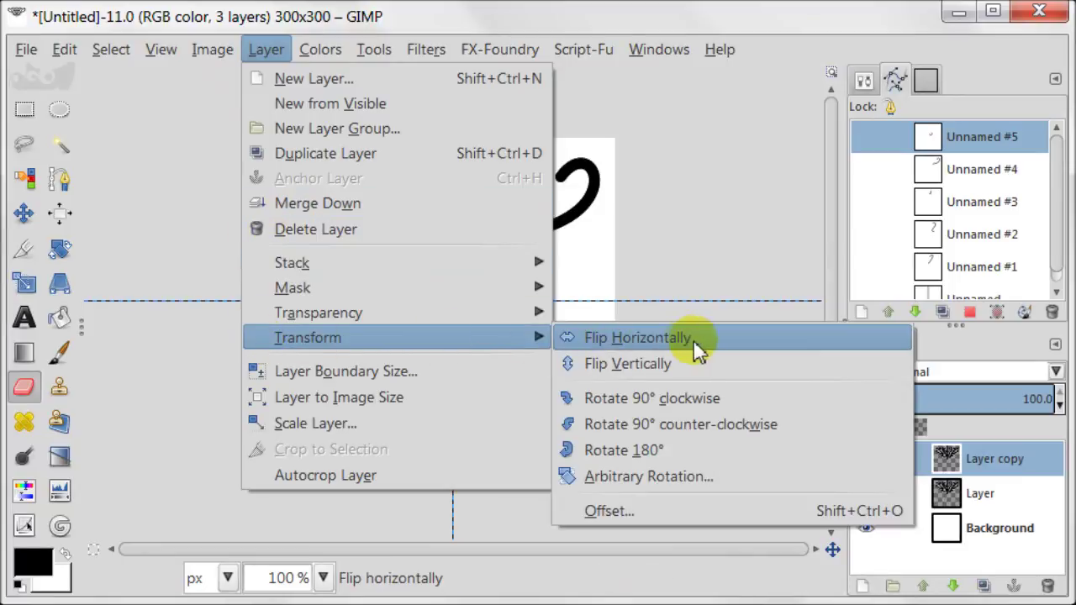
pyautogui.click(698, 367)
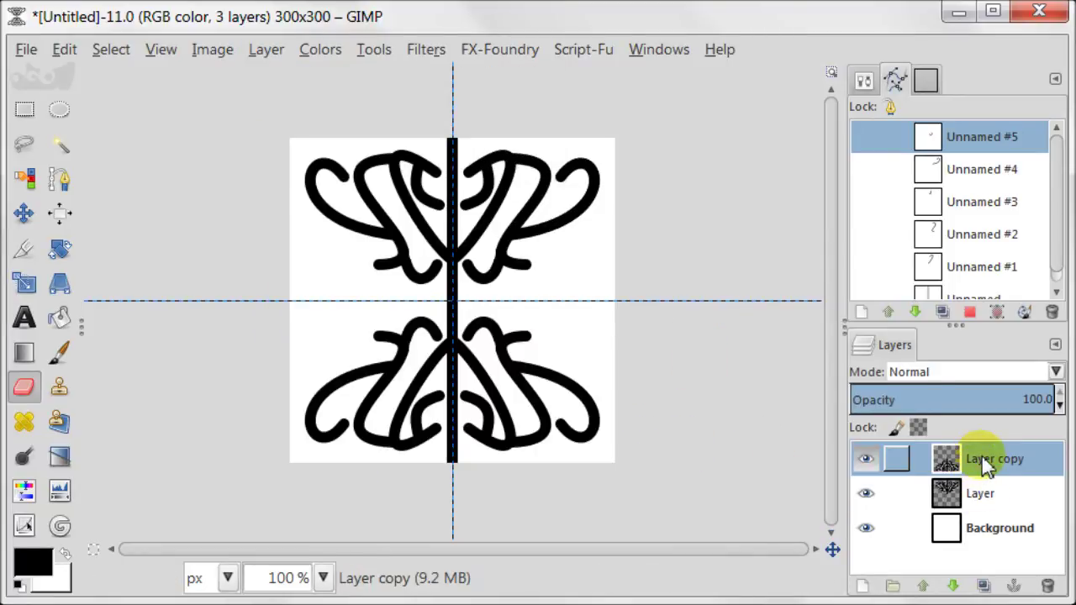
pyautogui.rightClick(917, 452)
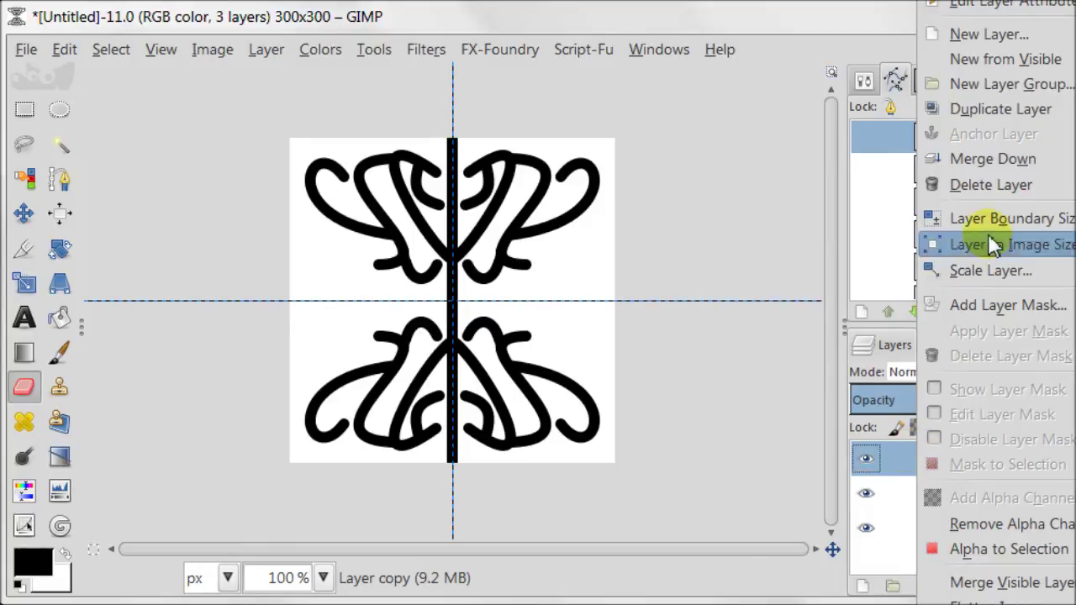
pyautogui.click(984, 163)
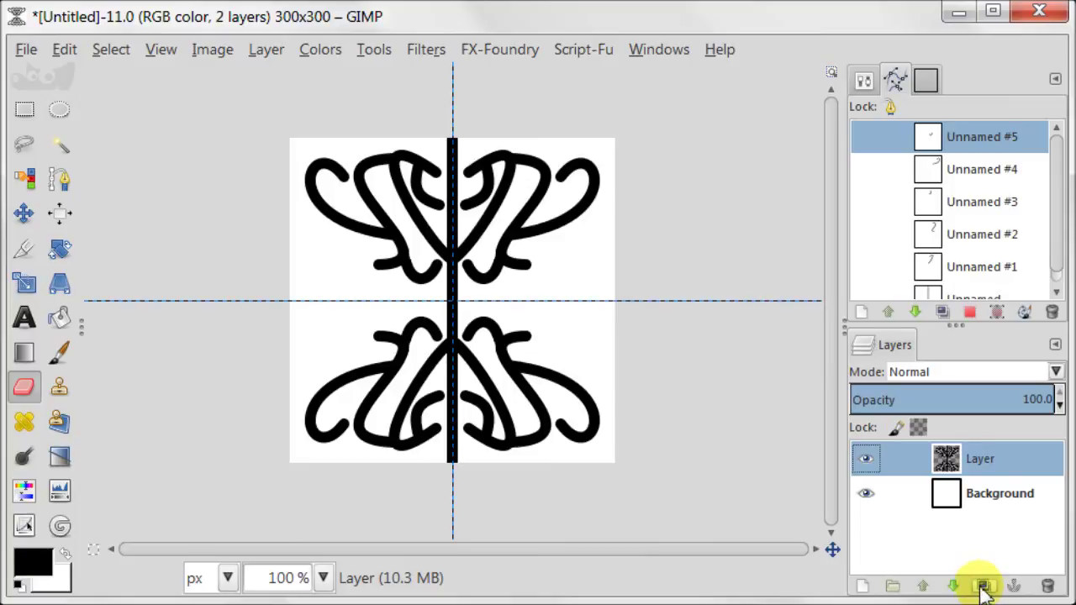
# - Duplicate the drawing layer and rotate the copy 90° clockwise
pyautogui.click(984, 586)
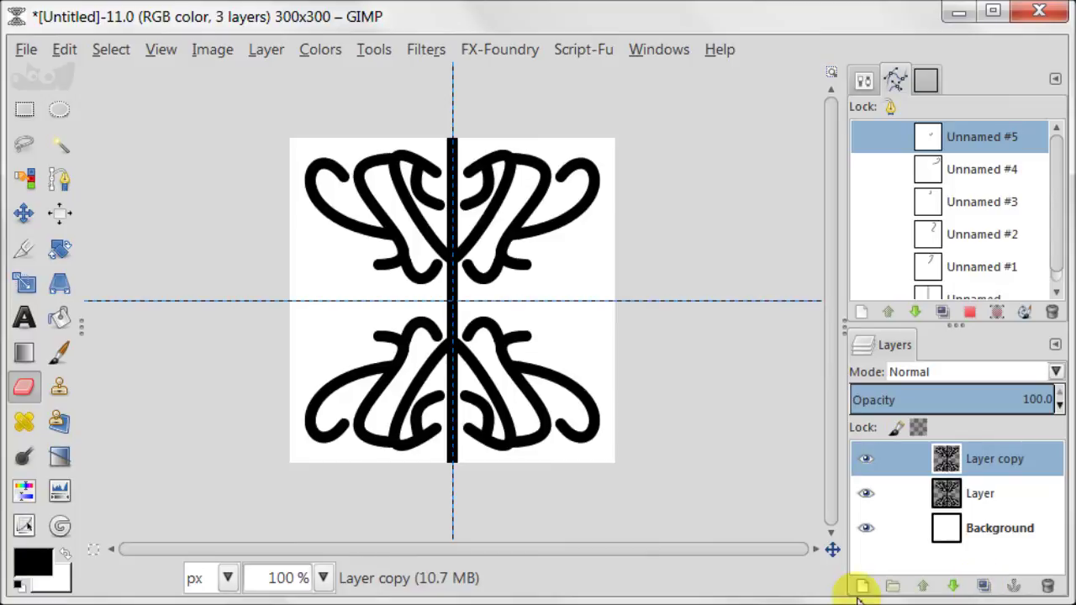
pyautogui.click(266, 49)
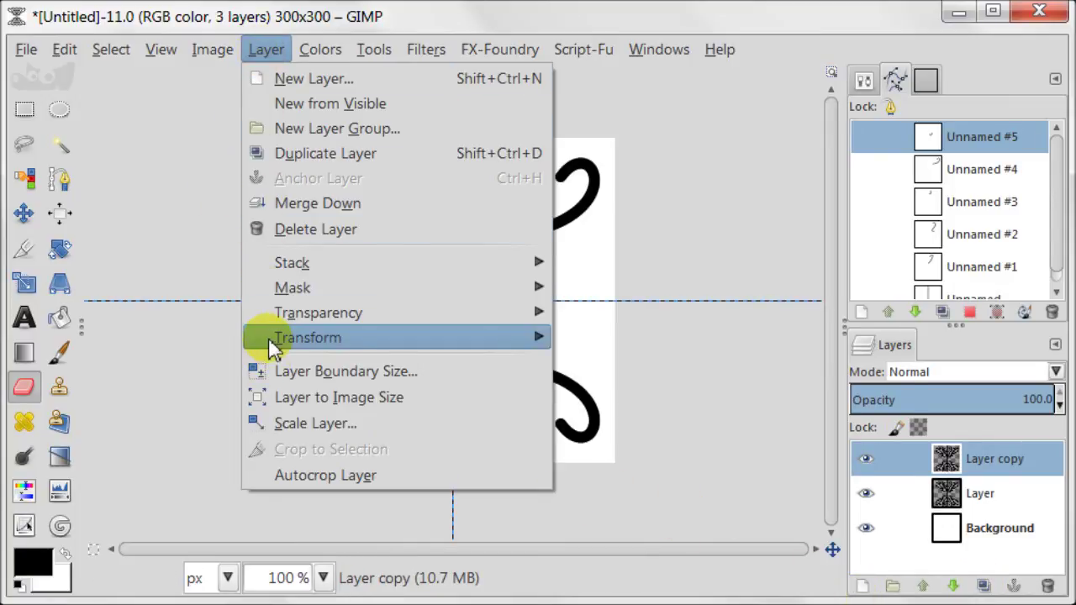
pyautogui.moveTo(308, 337)
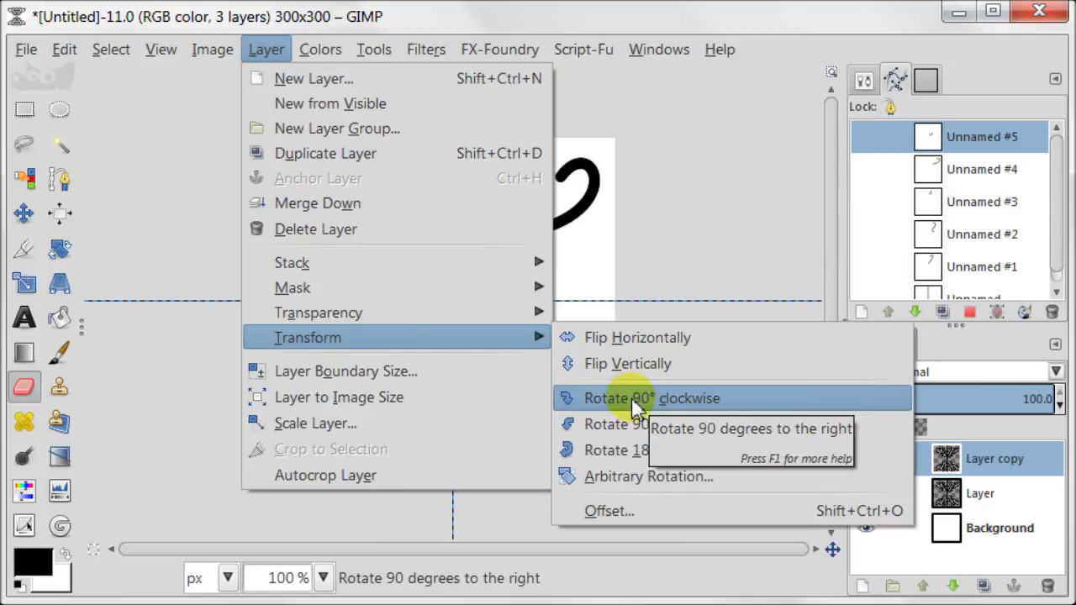
pyautogui.click(753, 399)
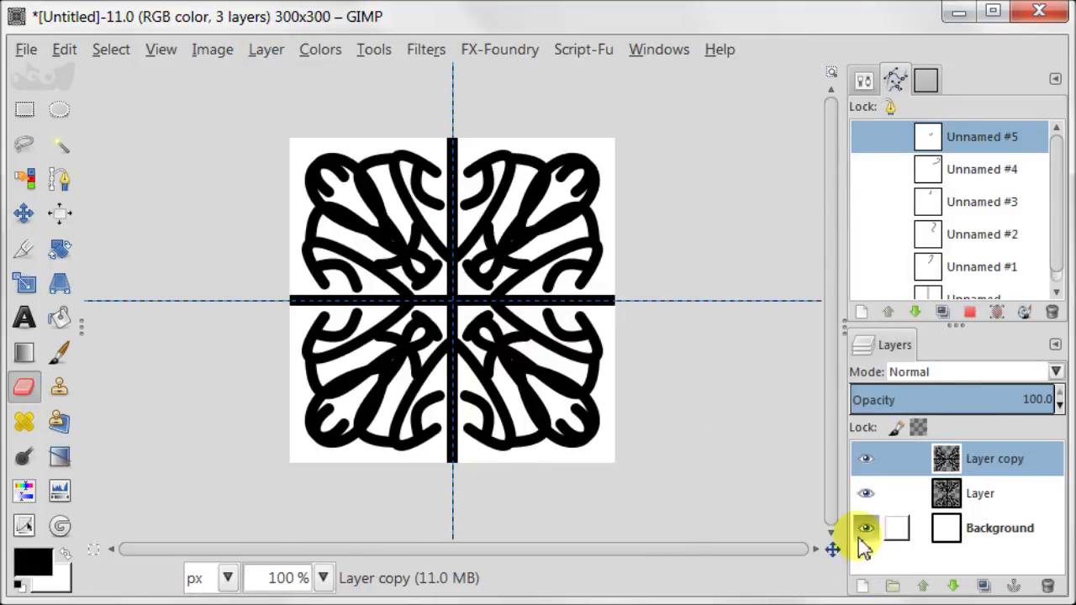
# - Merge the rotated Layer copy down into the drawing layer
pyautogui.rightClick(912, 458)
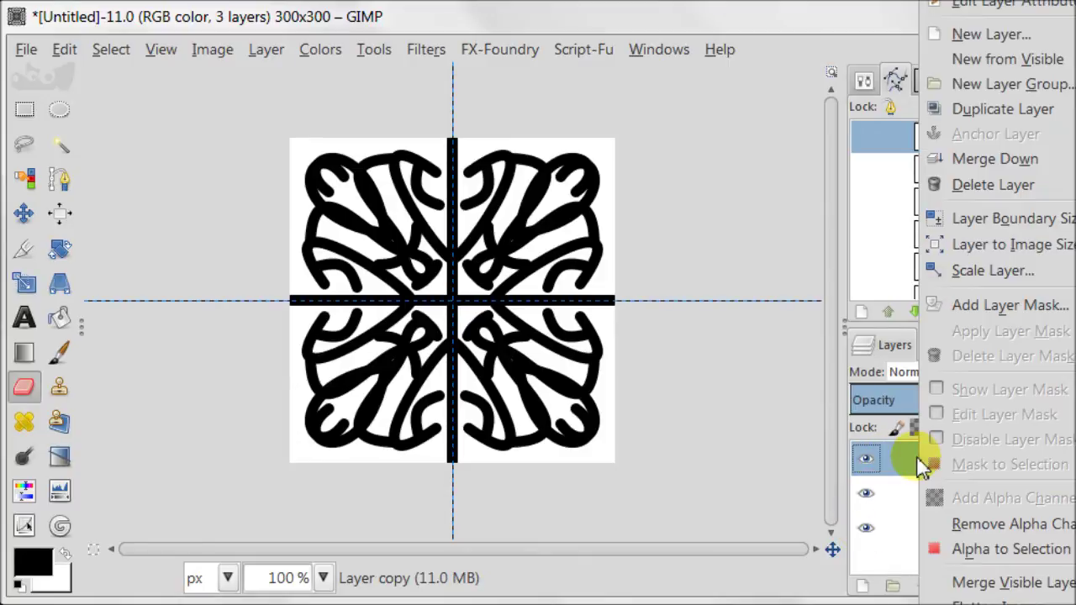
pyautogui.click(946, 158)
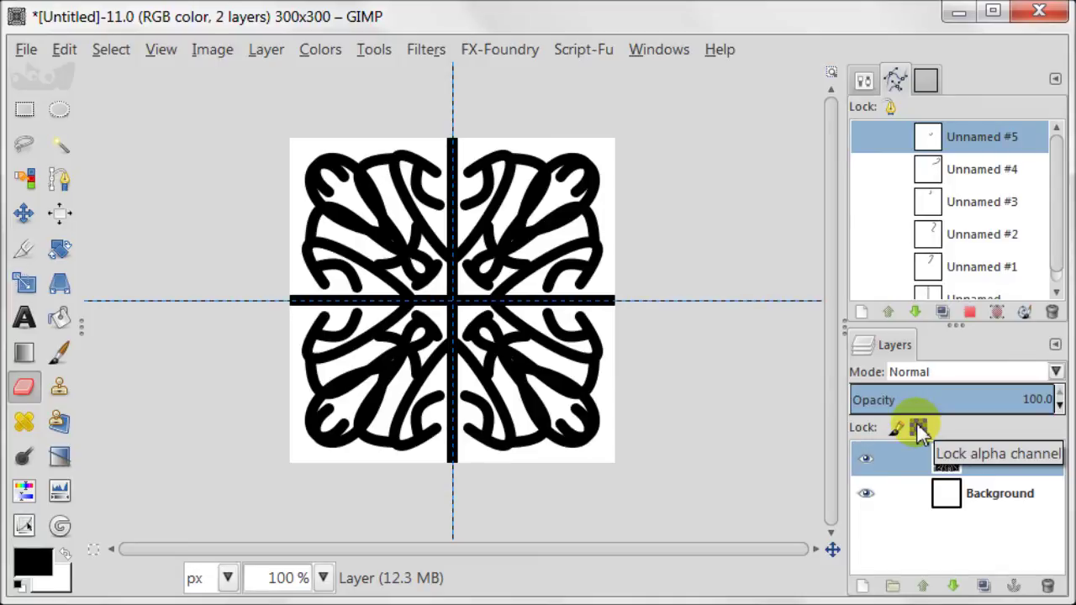
# - Fill the knot with a Gold radial triangular-wave gradient dragged outward from the tile centre
pyautogui.click(23, 356)
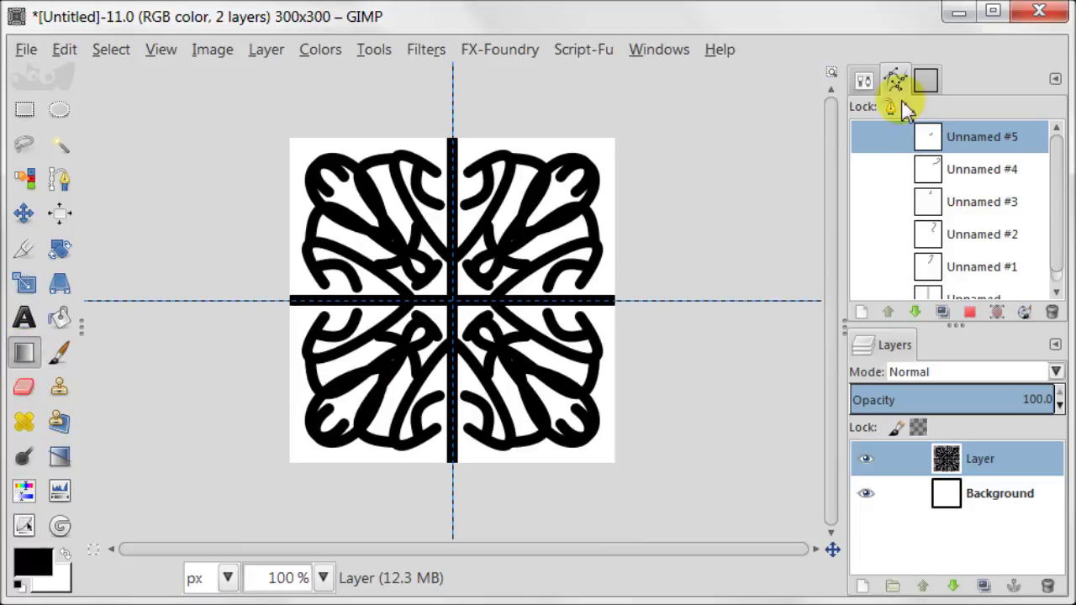
pyautogui.click(865, 82)
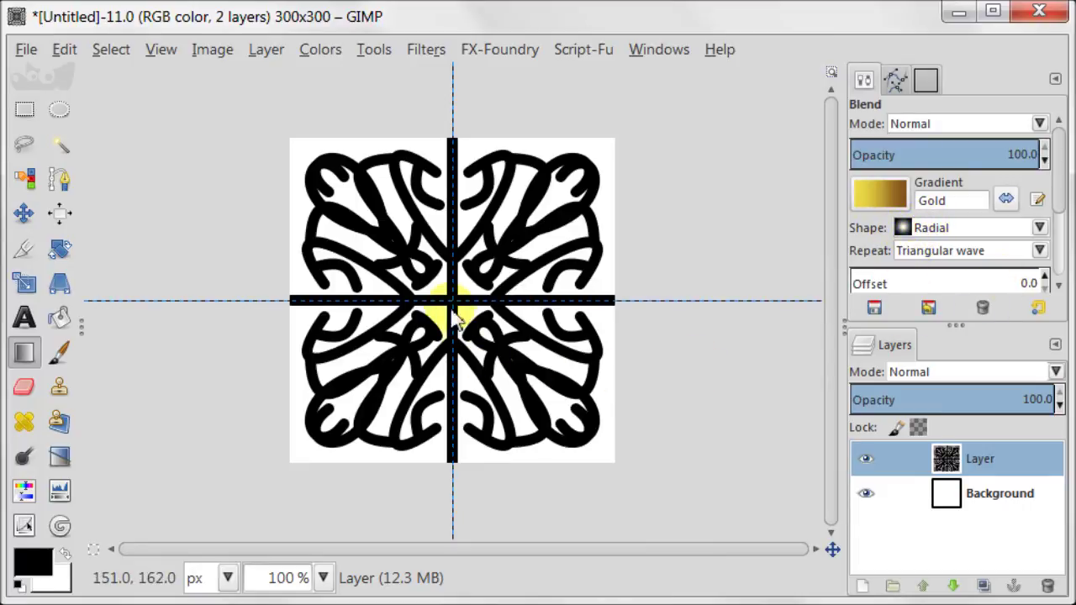
pyautogui.moveTo(453, 305); pyautogui.dragTo(452, 352)
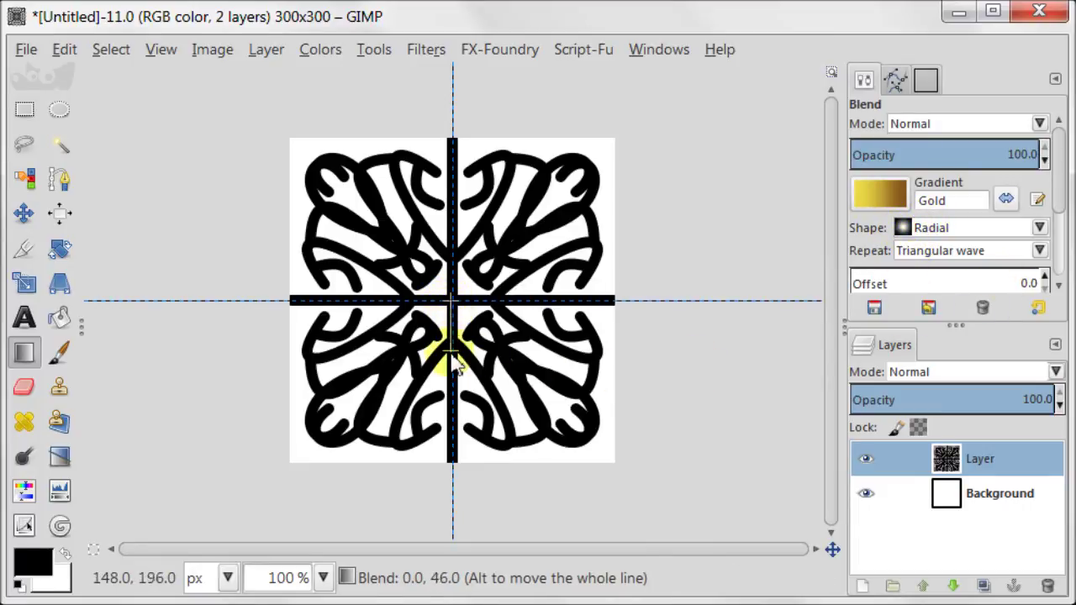
pyautogui.moveTo(453, 389); pyautogui.dragTo(453, 388)
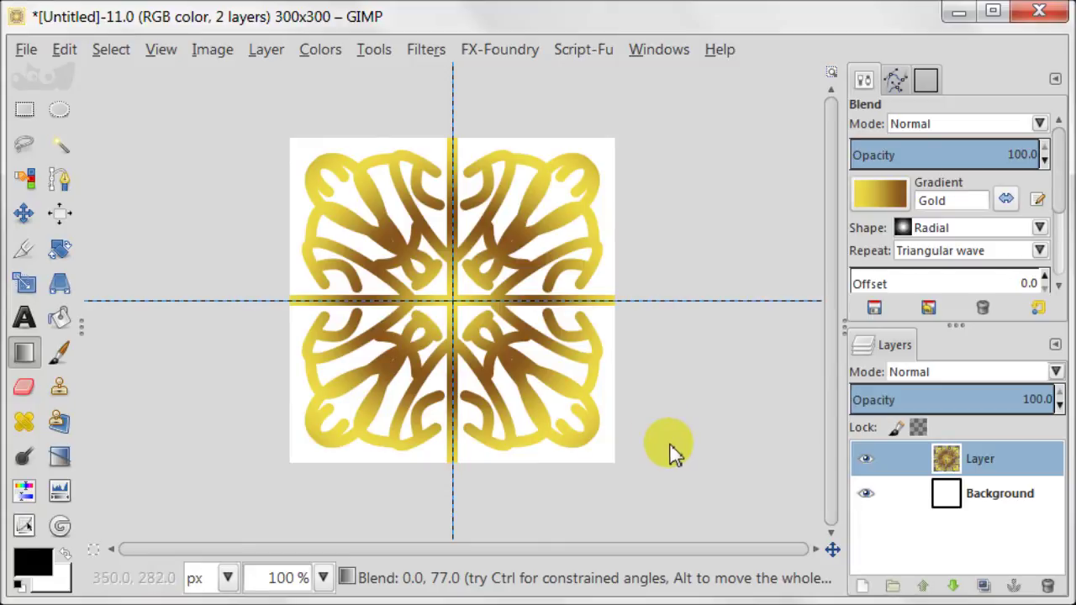
pyautogui.hotkey('shift', 'b')
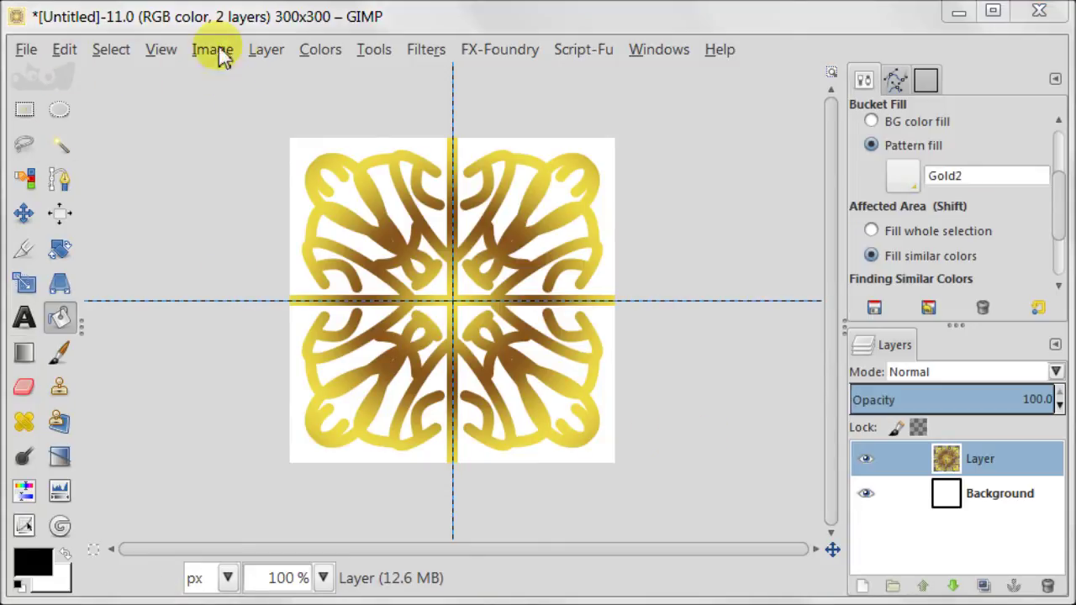
pyautogui.click(212, 50)
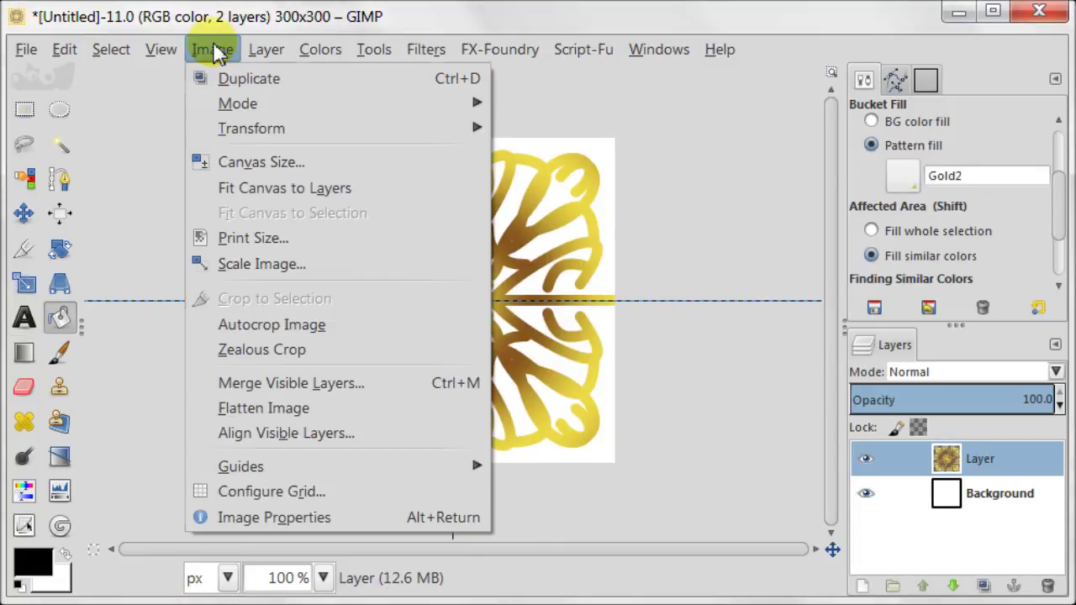
# - Scale the gold knot tile from 300×300 down to 100×100 pixels
pyautogui.click(346, 266)
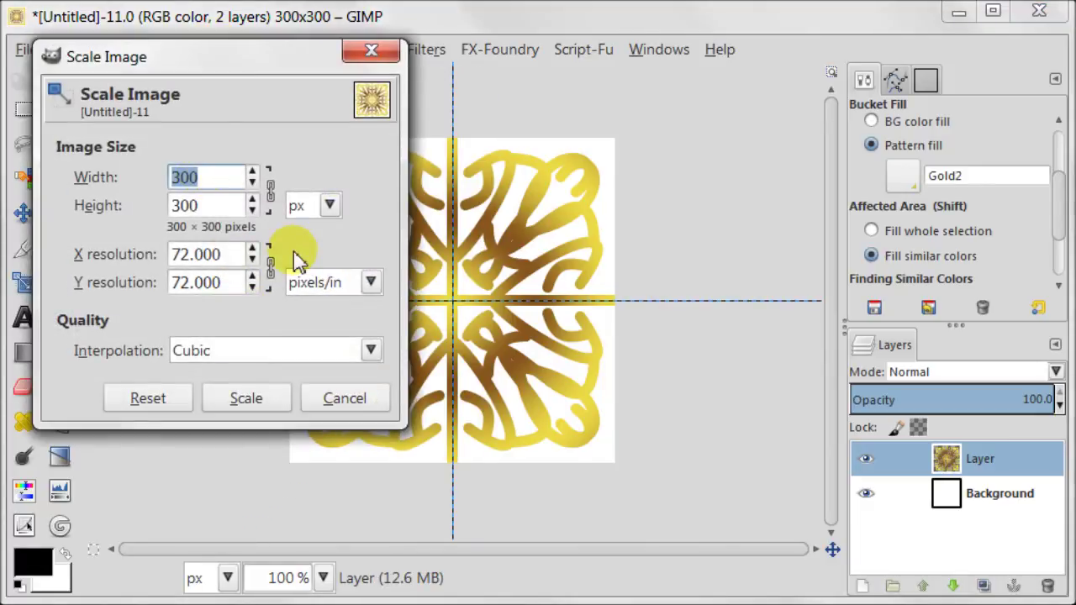
pyautogui.write('00')
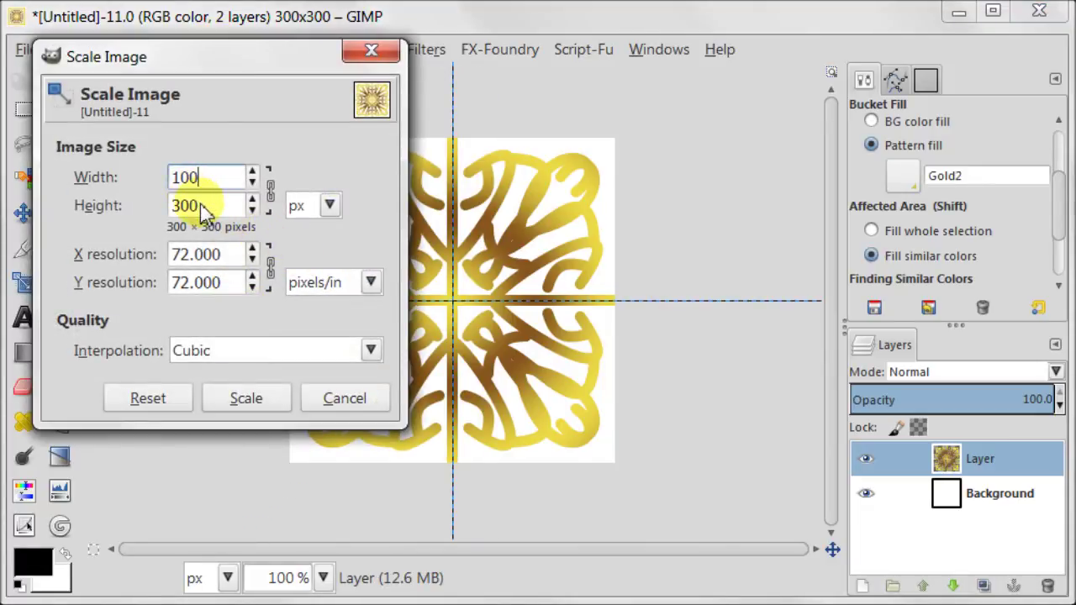
pyautogui.press('Tab')
pyautogui.click(235, 207)
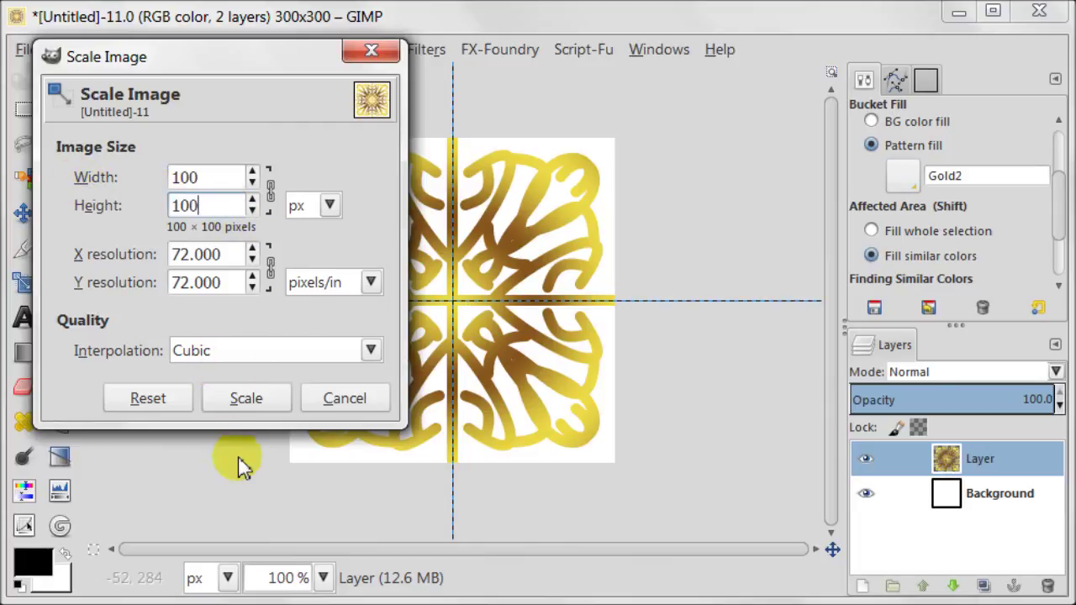
pyautogui.click(246, 401)
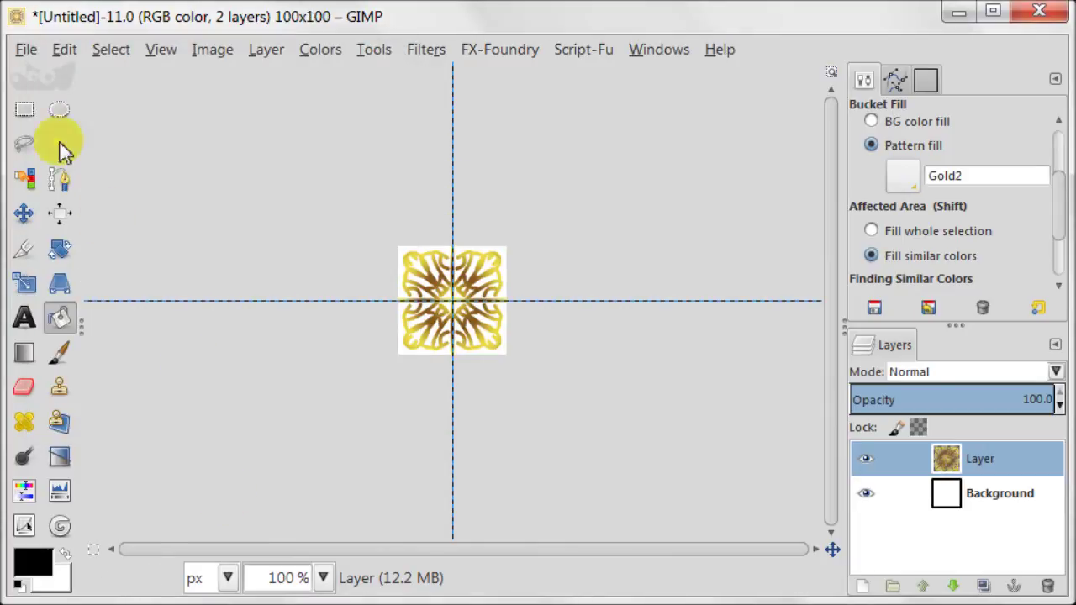
pyautogui.click(62, 49)
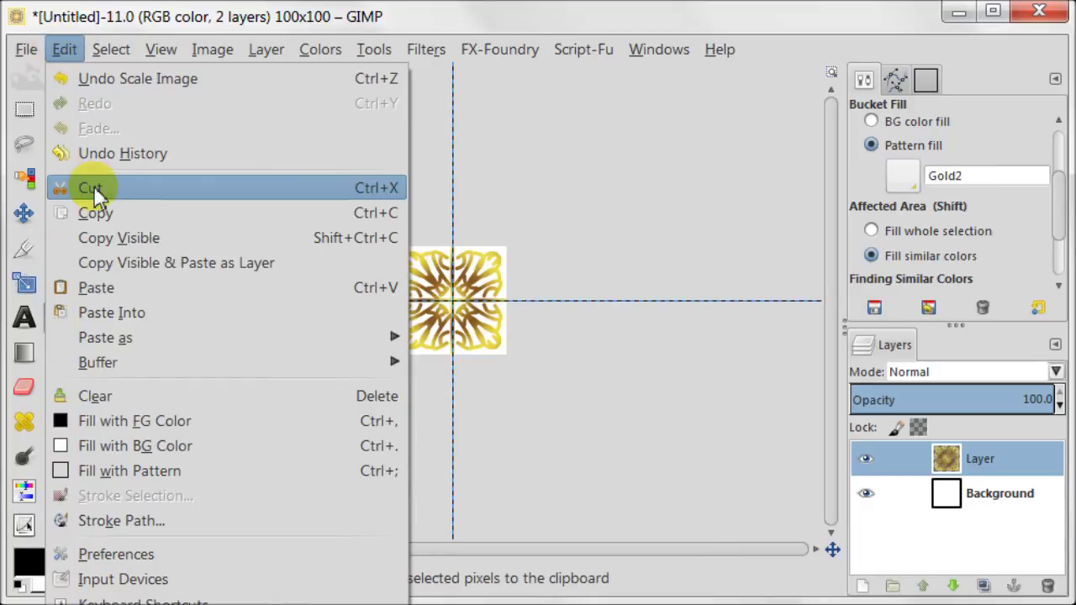
# - Copy the 100×100 tile and paste it as a new pattern named 'Golden pat'
pyautogui.click(114, 212)
pyautogui.click(65, 48)
pyautogui.moveTo(105, 337)
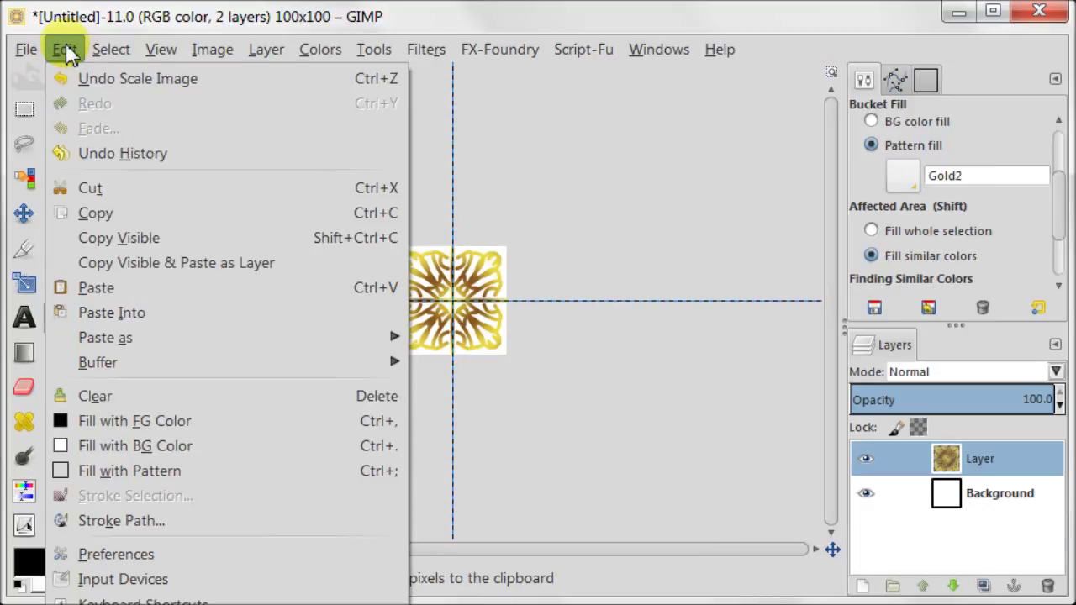
pyautogui.click(553, 413)
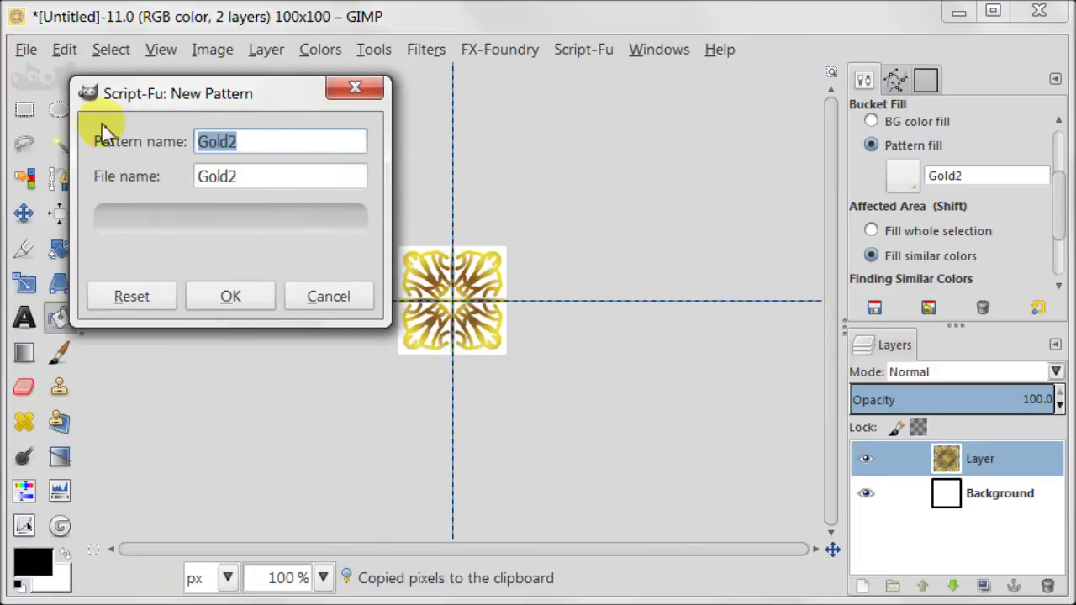
pyautogui.write('n pa')
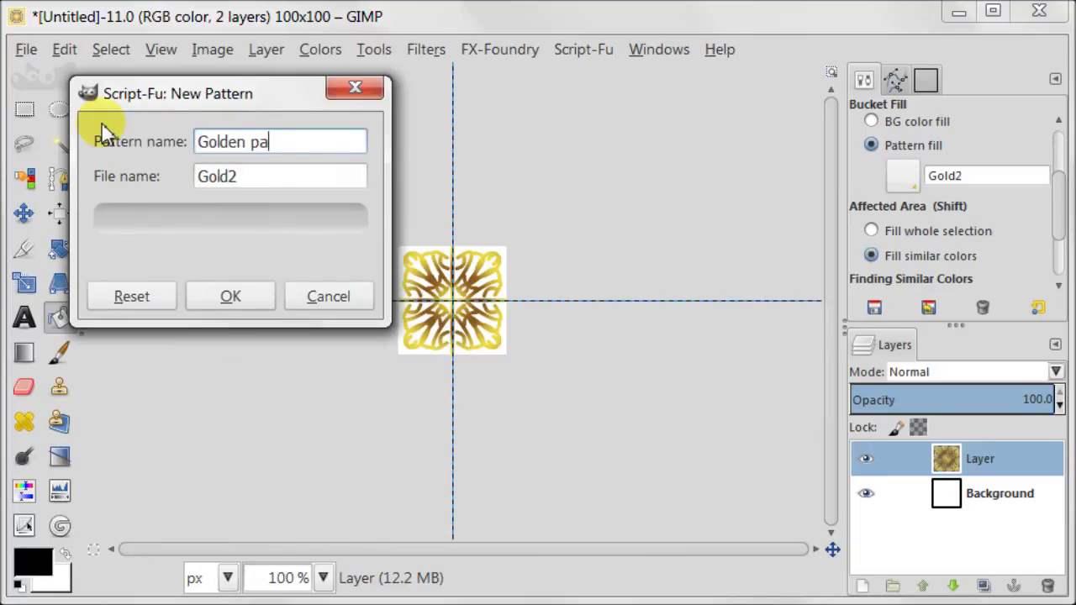
pyautogui.write('t')
pyautogui.press('Tab')
pyautogui.write('Golden')
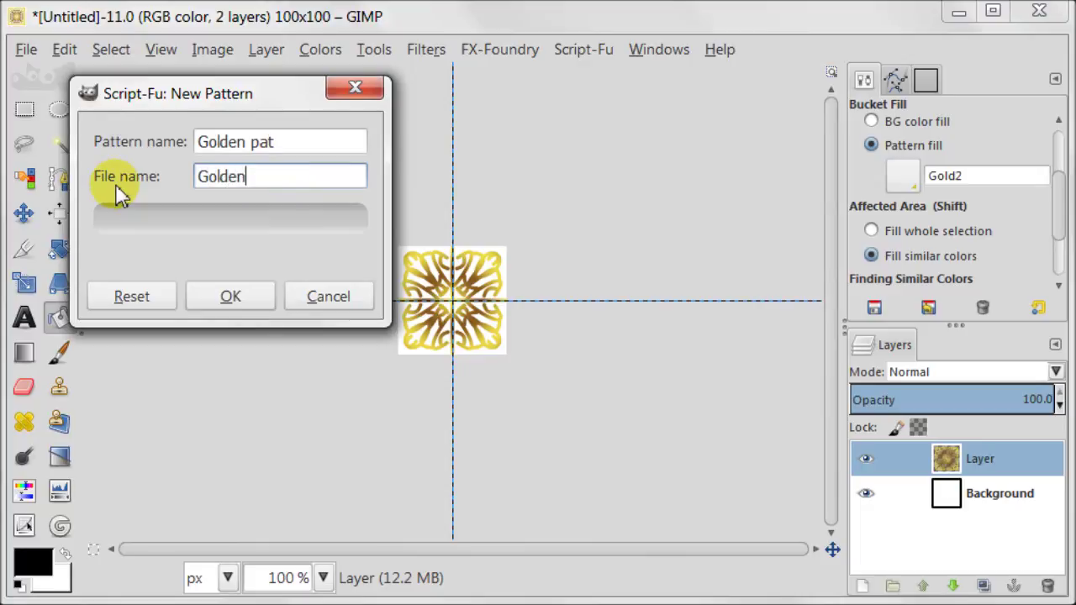
pyautogui.write(' pat')
pyautogui.click(211, 296)
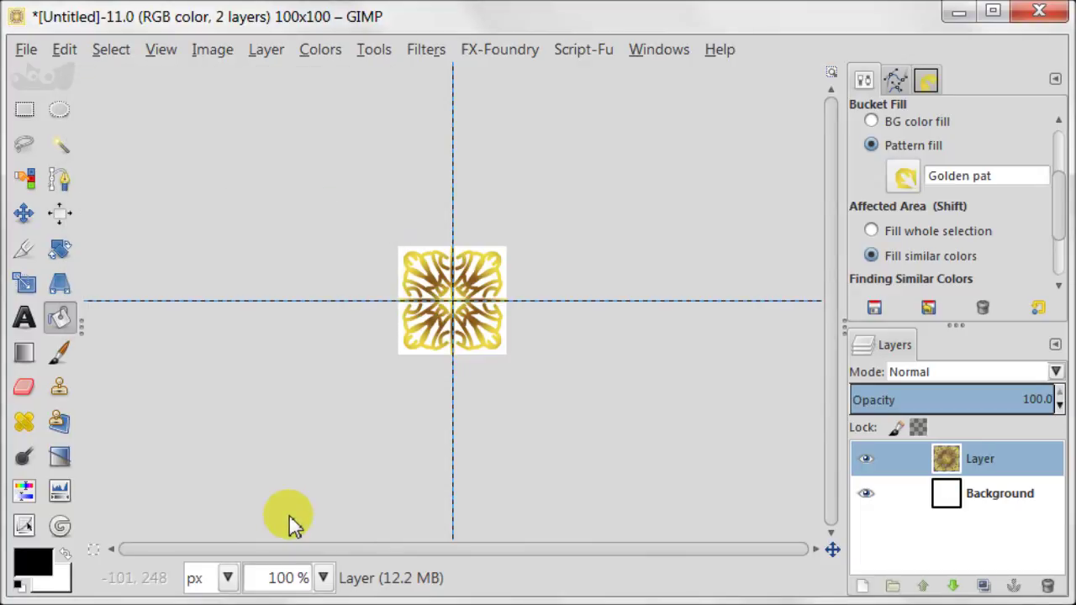
# - Create a new blank 1000×1000 pixel image
pyautogui.click(27, 50)
pyautogui.click(40, 83)
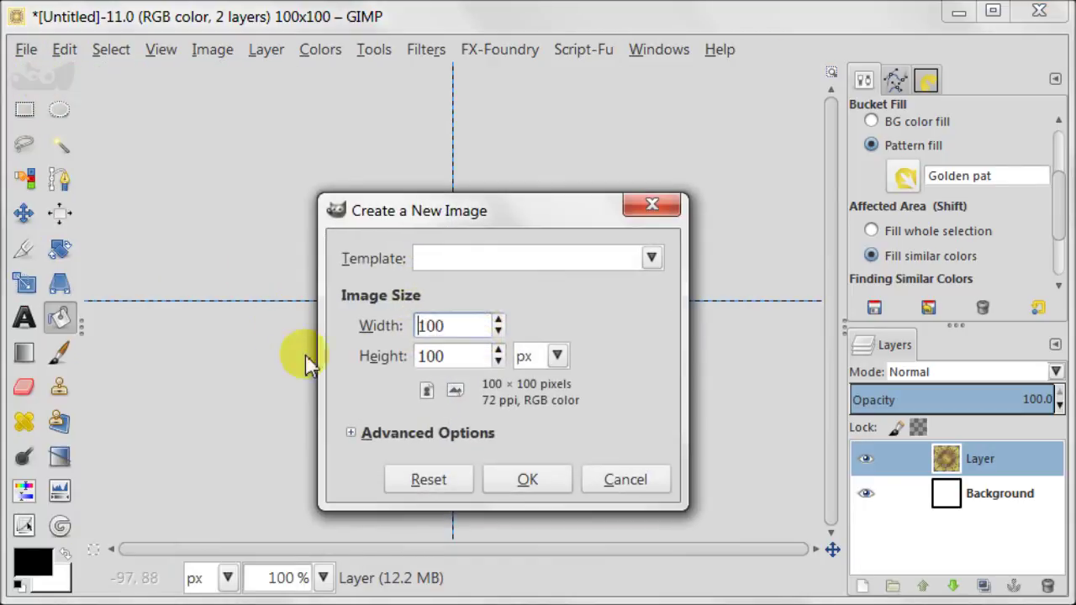
pyautogui.write('0')
pyautogui.click(463, 356)
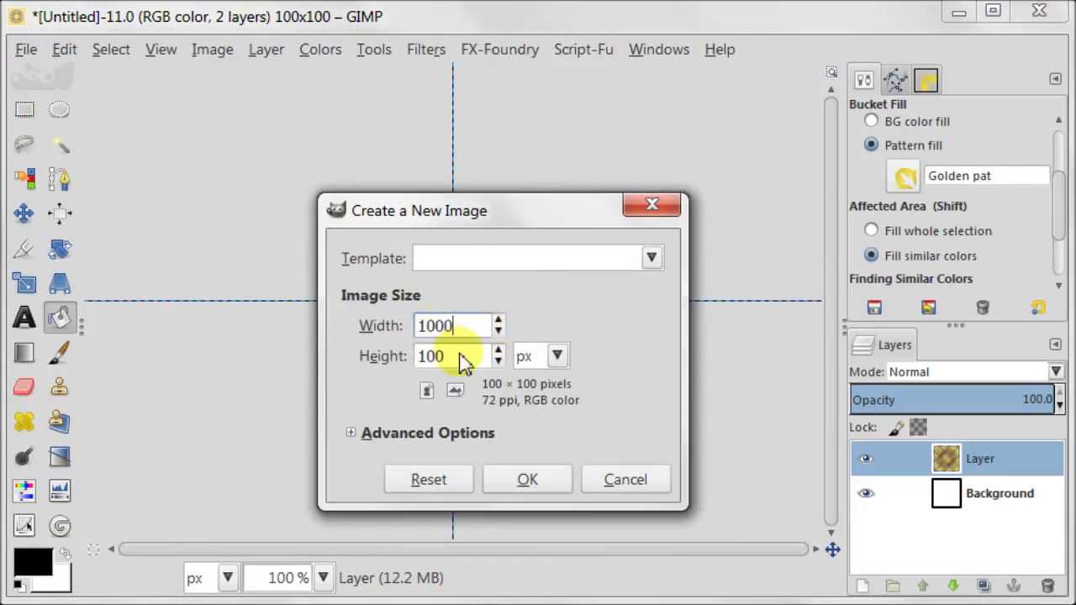
pyautogui.write('0')
pyautogui.click(527, 480)
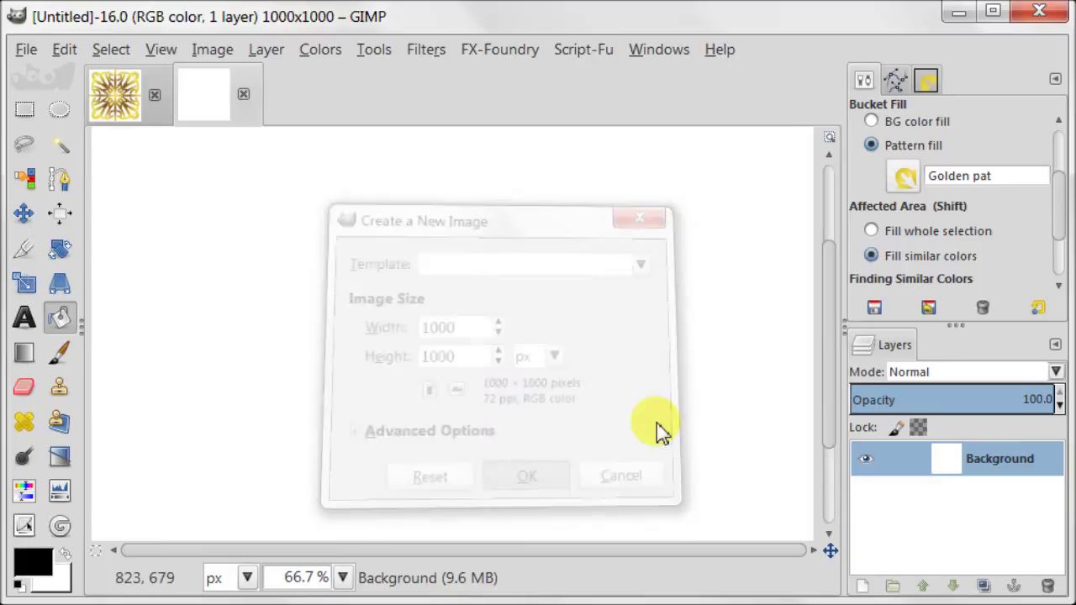
# - Fill the canvas with black and zoom the view to 35%
pyautogui.click(342, 578)
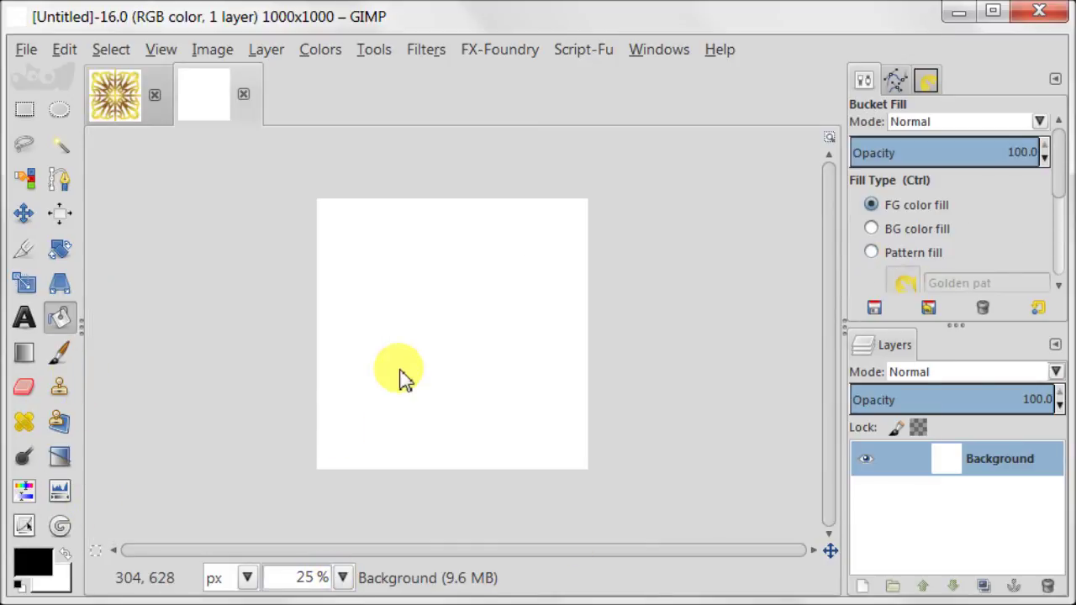
pyautogui.click(401, 369)
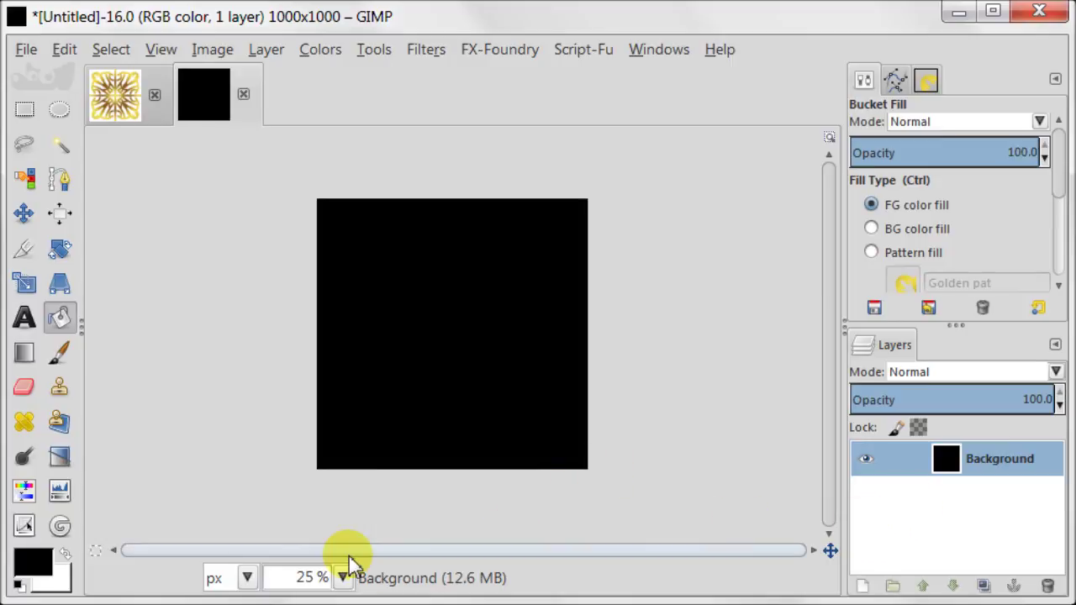
pyautogui.click(333, 578)
pyautogui.write('35')
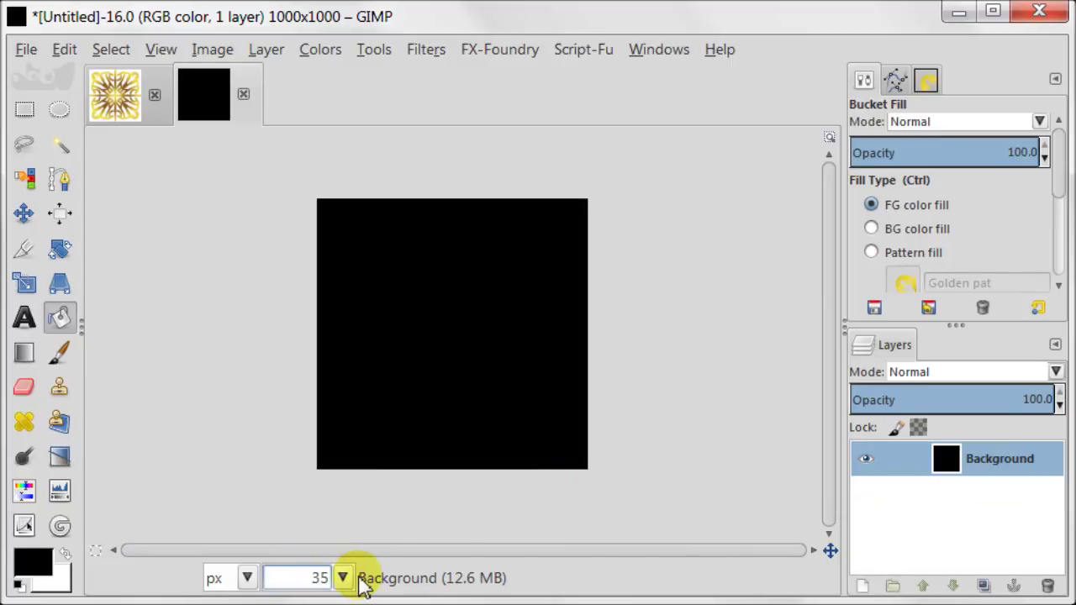
pyautogui.press('Return')
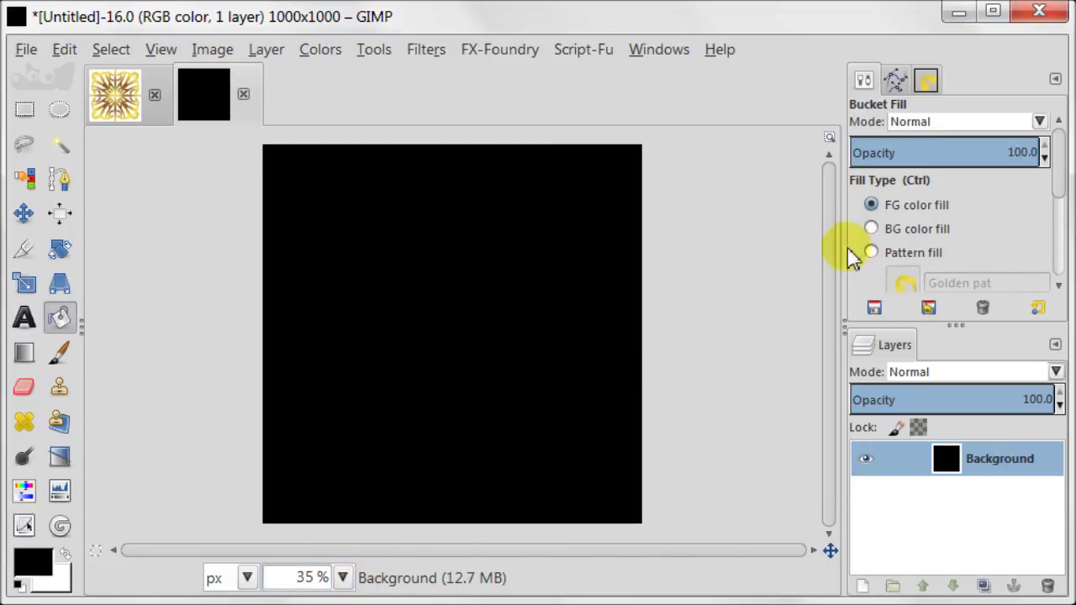
# - Set Bucket Fill to pattern mode and fill a new transparent layer with Golden pat
pyautogui.click(857, 254)
pyautogui.click(861, 586)
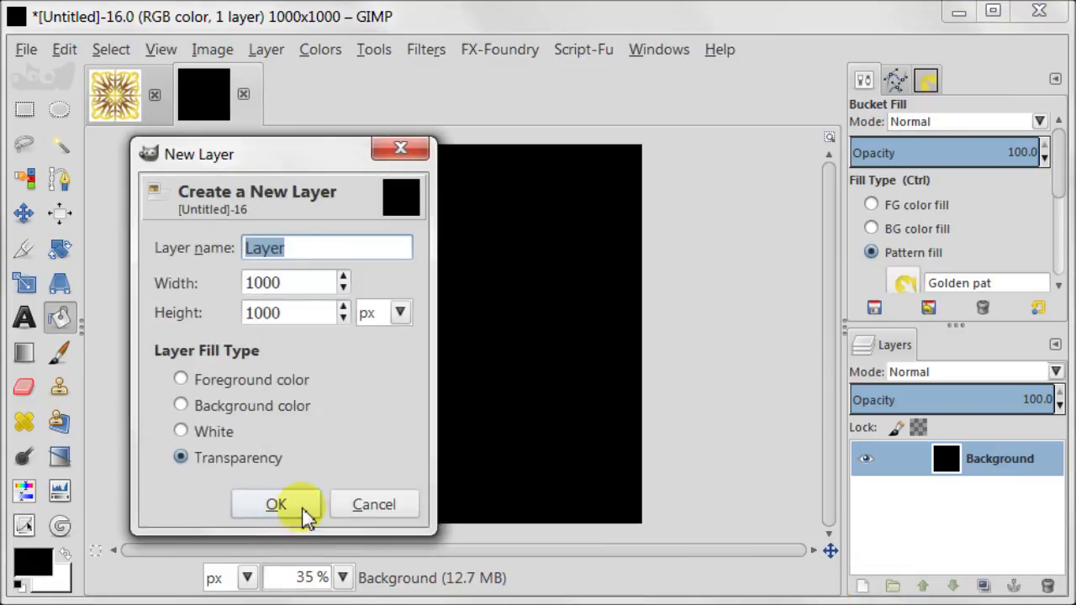
pyautogui.click(305, 508)
pyautogui.click(480, 339)
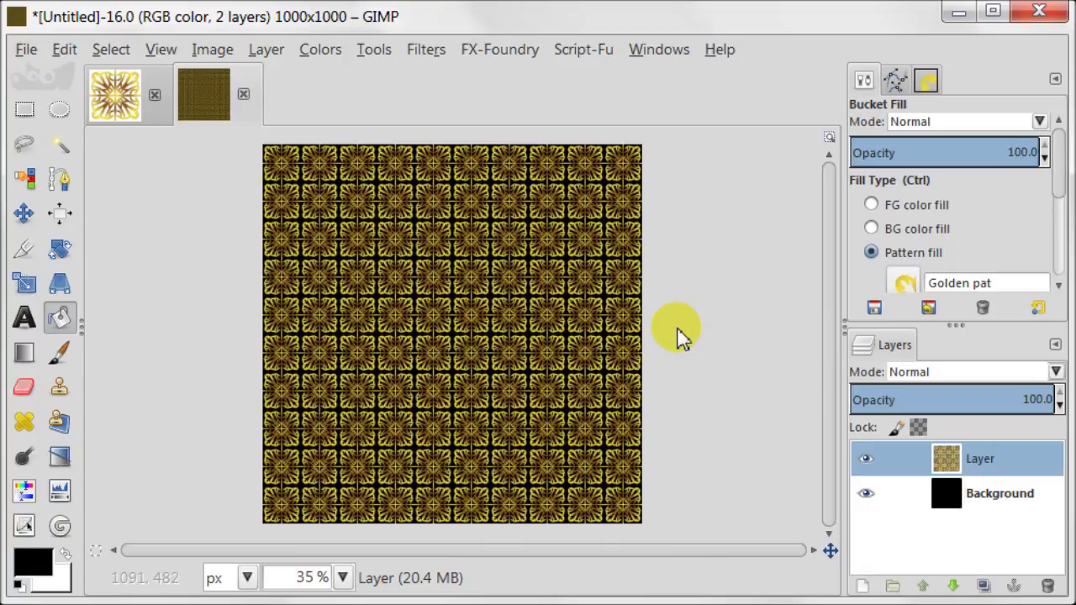
pyautogui.click(342, 577)
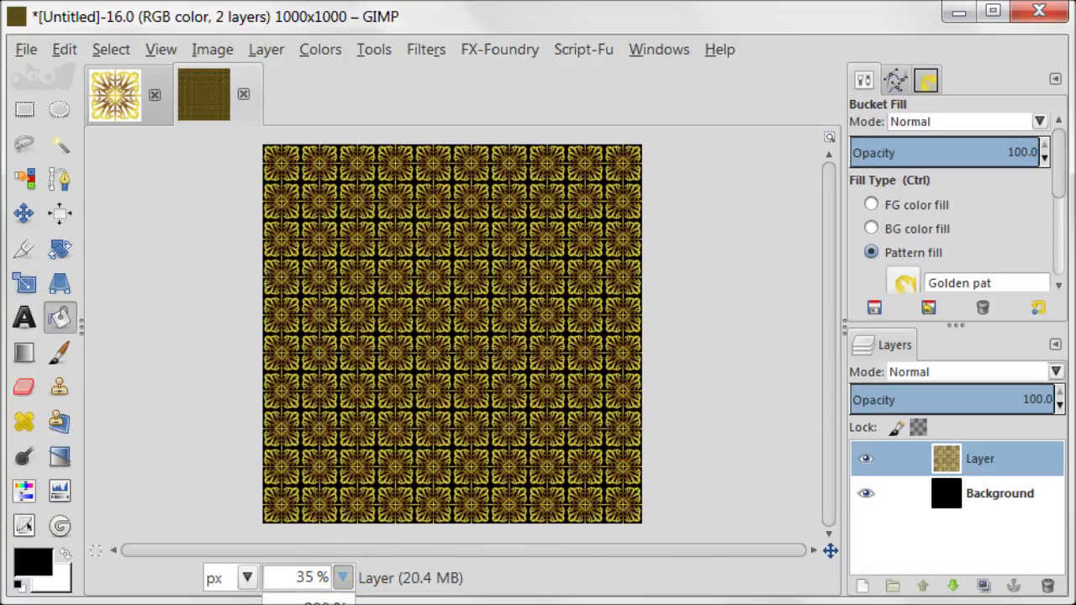
pyautogui.click(307, 580)
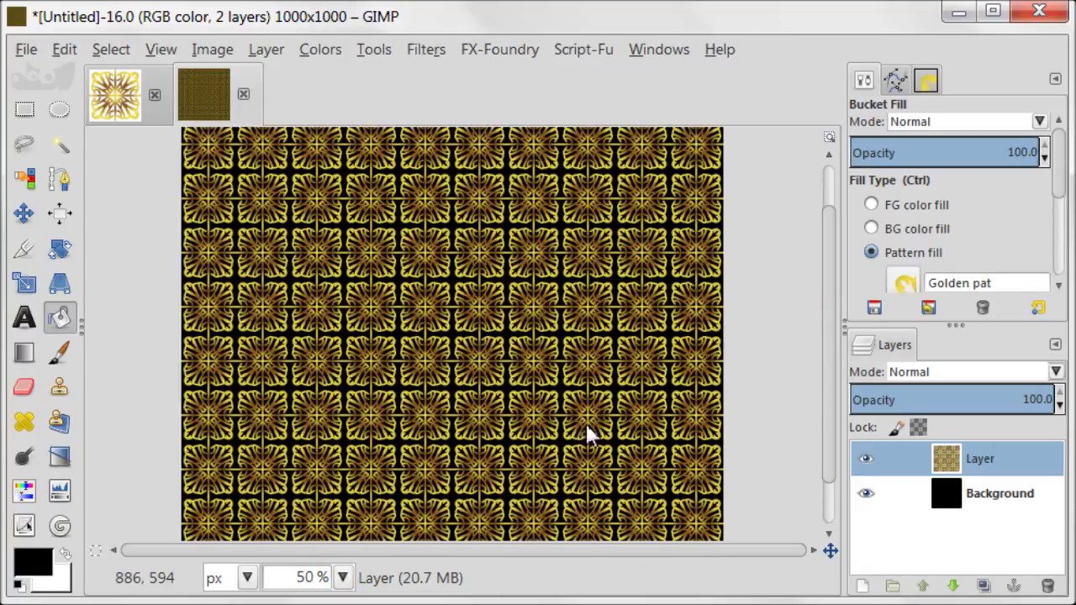
pyautogui.click(342, 578)
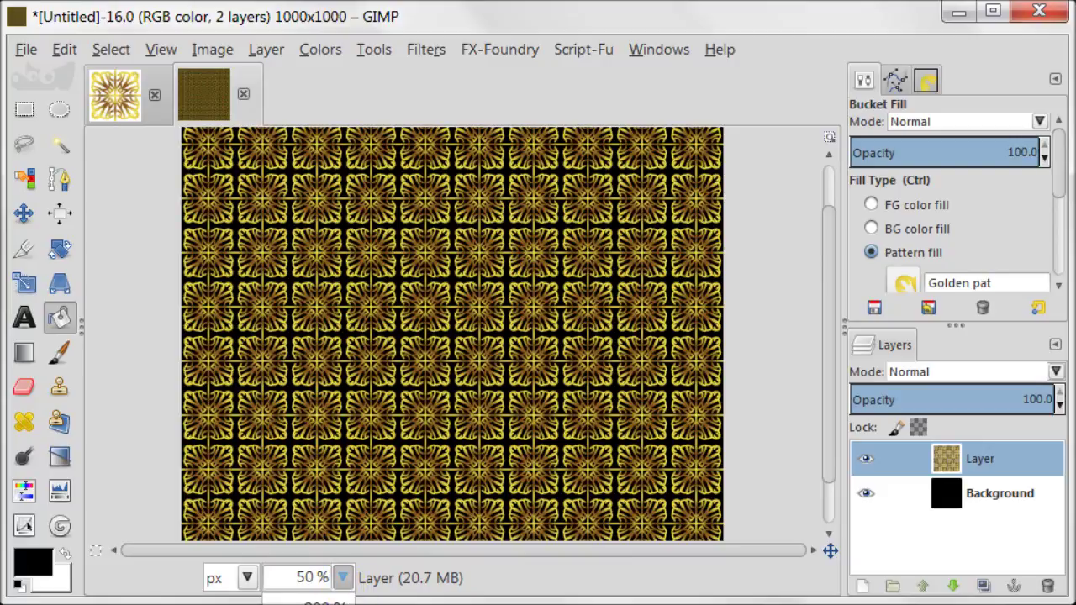
pyautogui.click(311, 588)
pyautogui.scroll(-3, 740, 361)
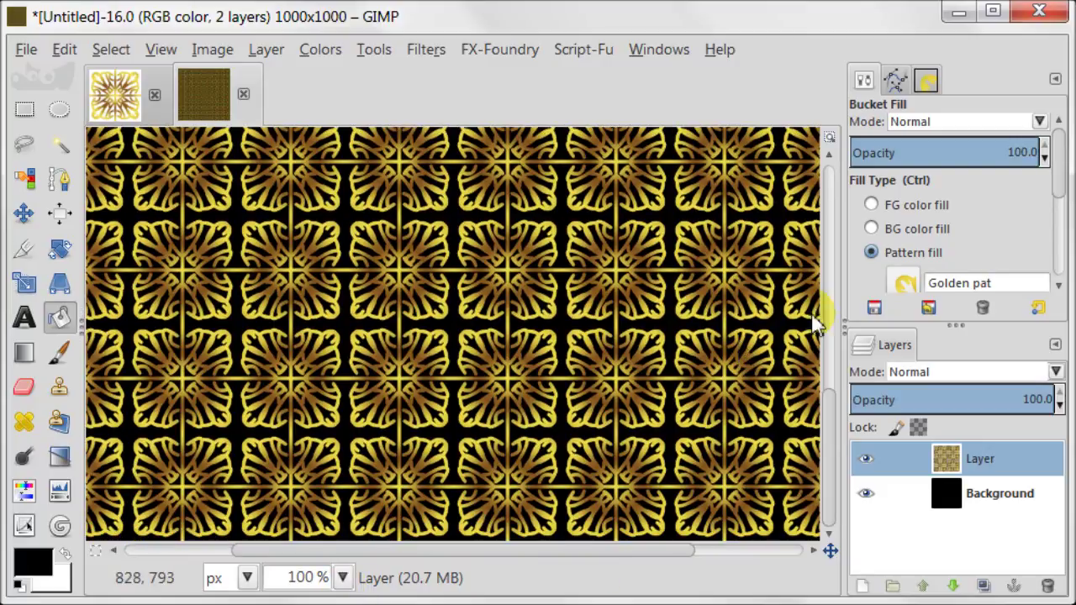
pyautogui.scroll(-2, 833, 323)
pyautogui.scroll(-2, 833, 323)
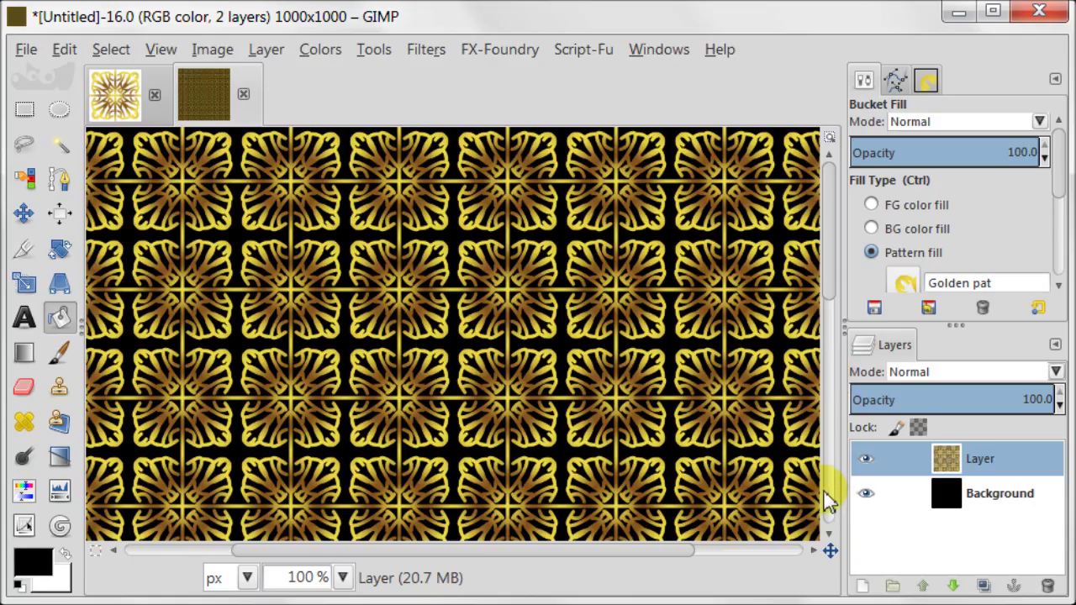
pyautogui.moveTo(831, 264)
pyautogui.mouseDown()
pyautogui.moveTo(825, 512)
pyautogui.moveTo(823, 202)
pyautogui.mouseUp()
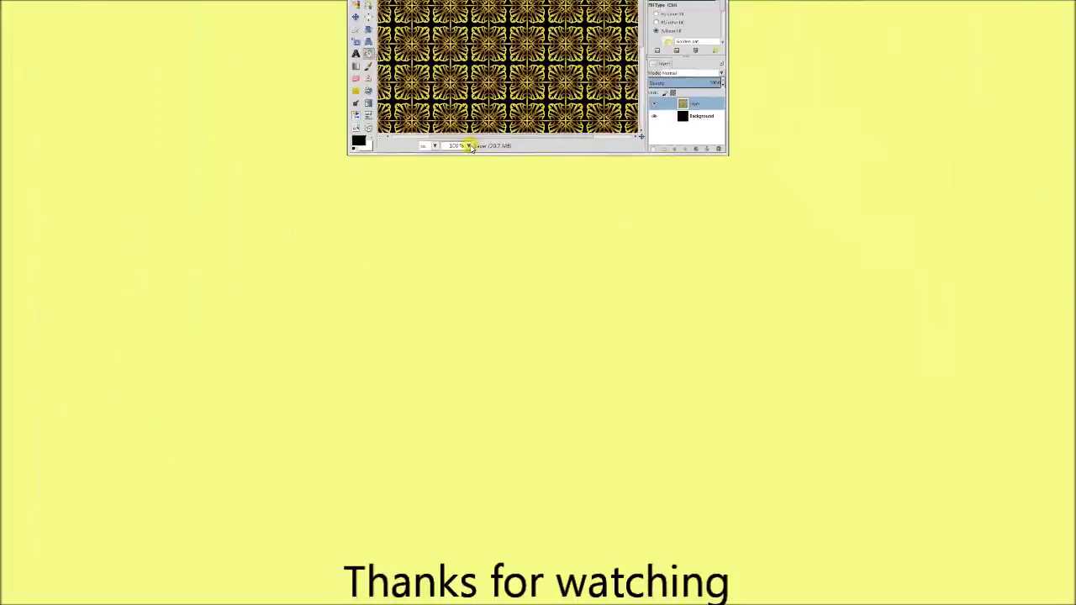